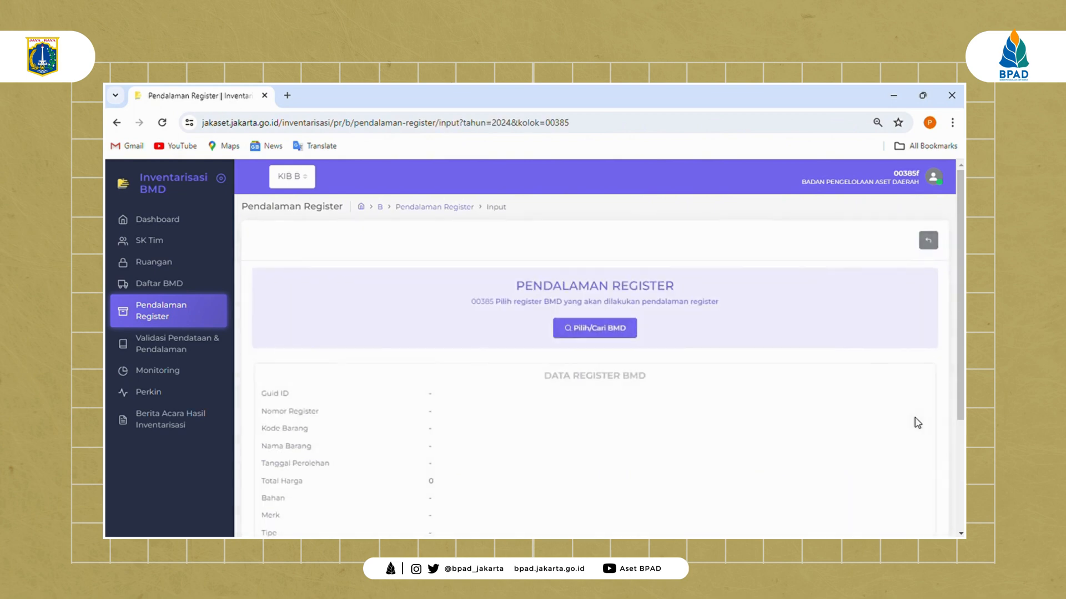
pyautogui.click(626, 331)
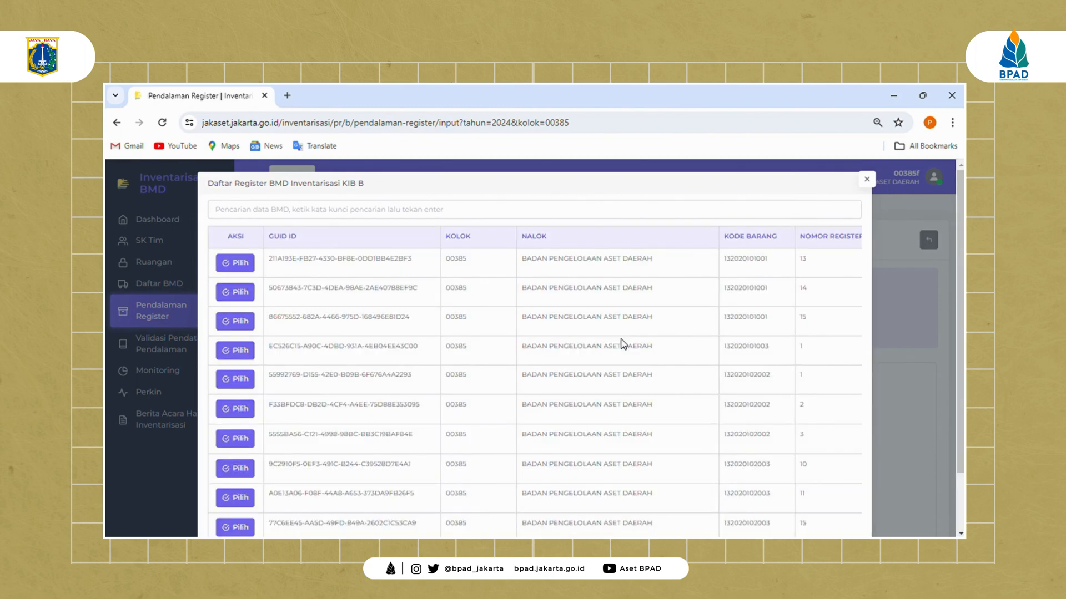
pyautogui.click(238, 264)
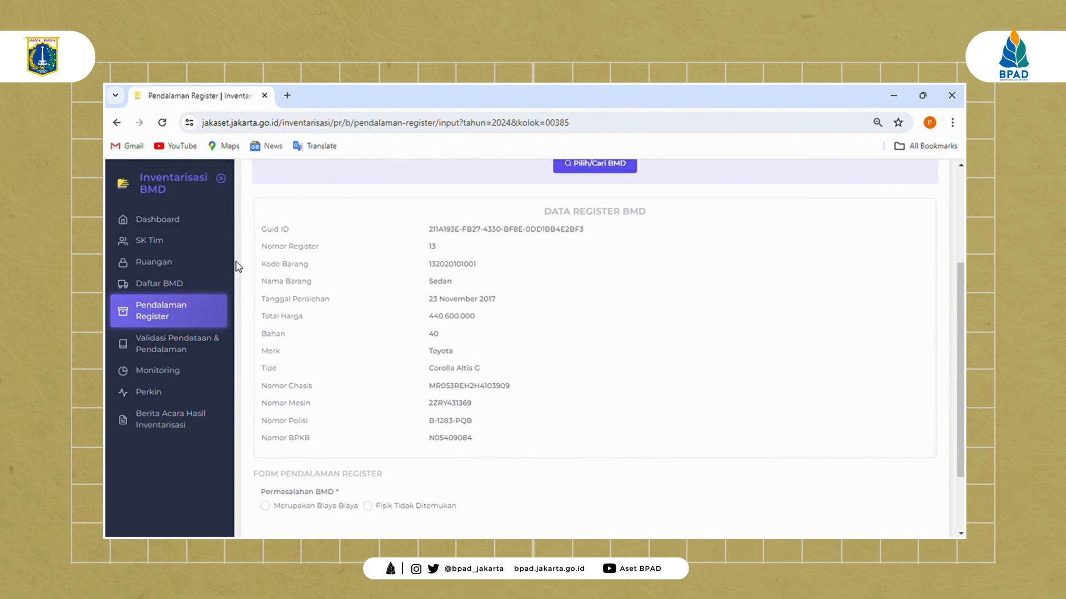
pyautogui.scroll(-1, 239, 266)
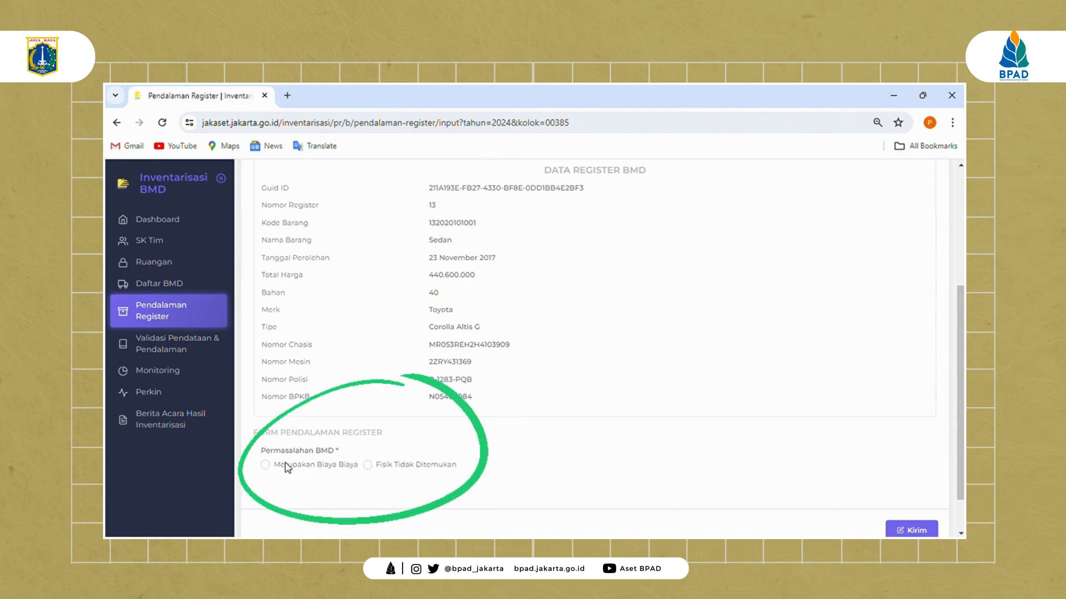
# Step: Set Permasalahan BMD to Merupakan Biaya Biaya and Biaya atau Beban to Biaya Perolehan
pyautogui.click(286, 466)
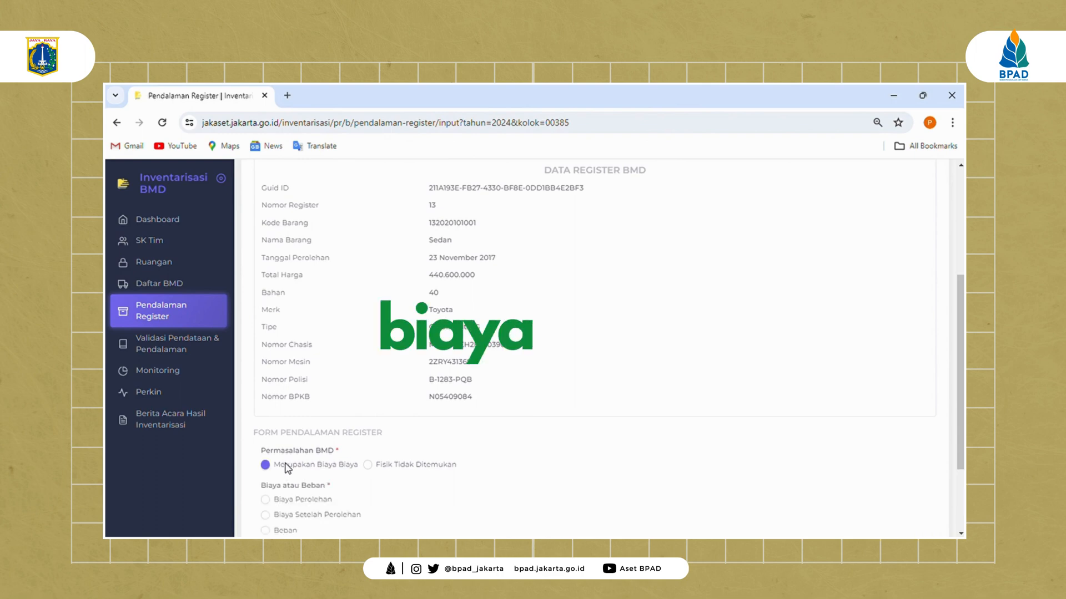
pyautogui.scroll(-2, 286, 466)
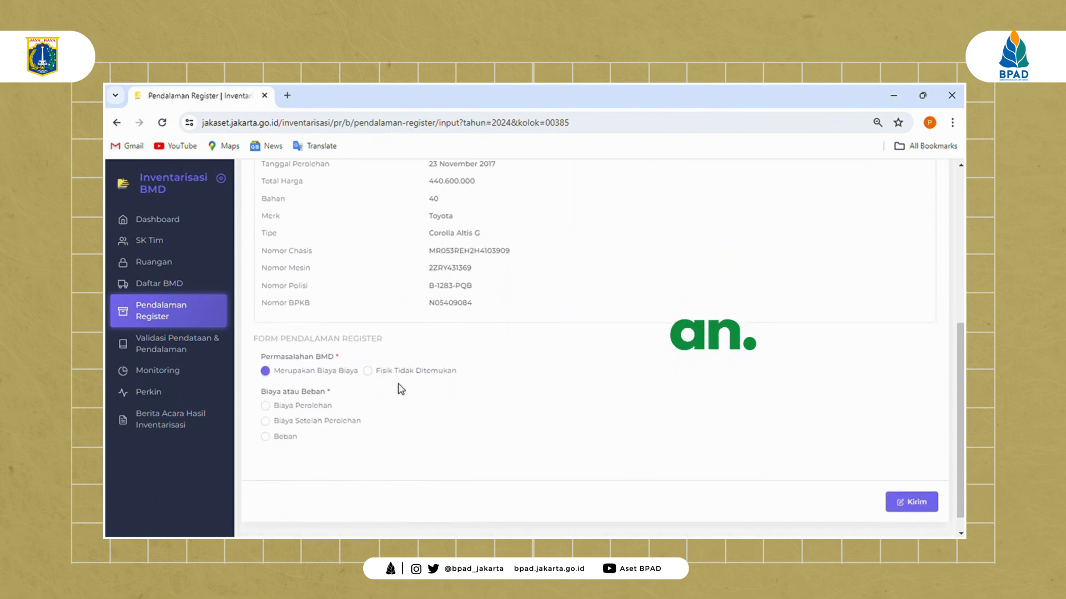
pyautogui.scroll(-1, 404, 409)
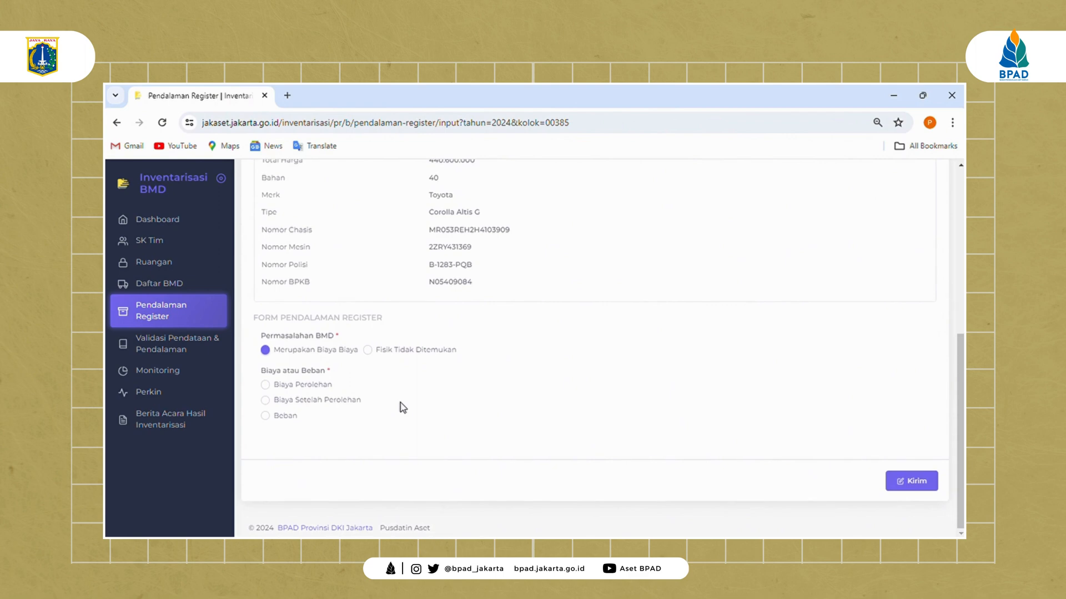
pyautogui.click(289, 385)
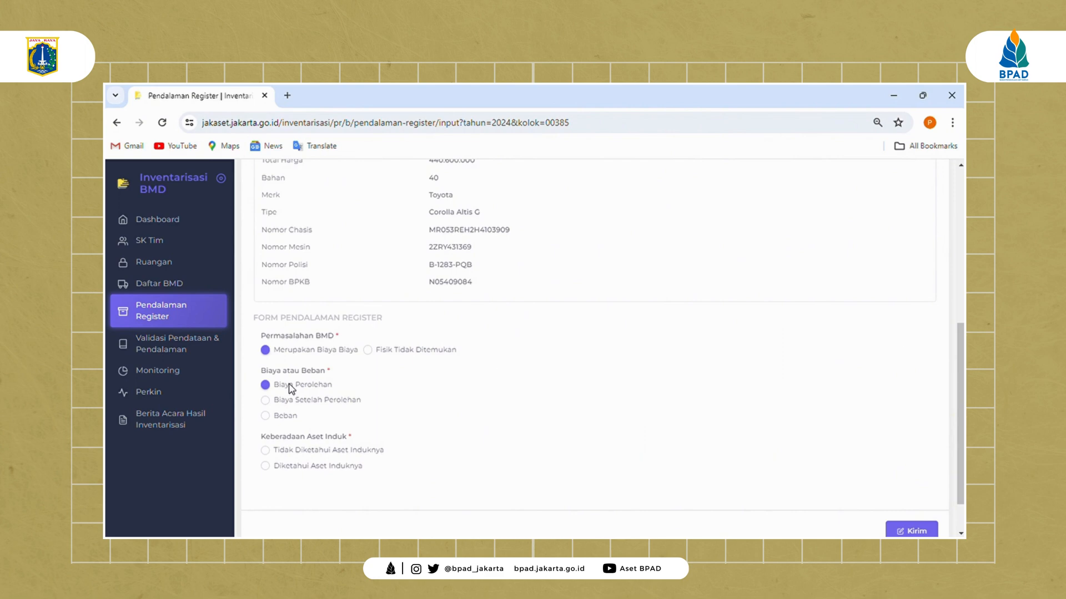
# Step: Try Tidak Diketahui Aset Induknya with the Keterangan Biaya/Beban text "DI ISI SECARA DETAIL", and clear that text
pyautogui.scroll(-1, 292, 394)
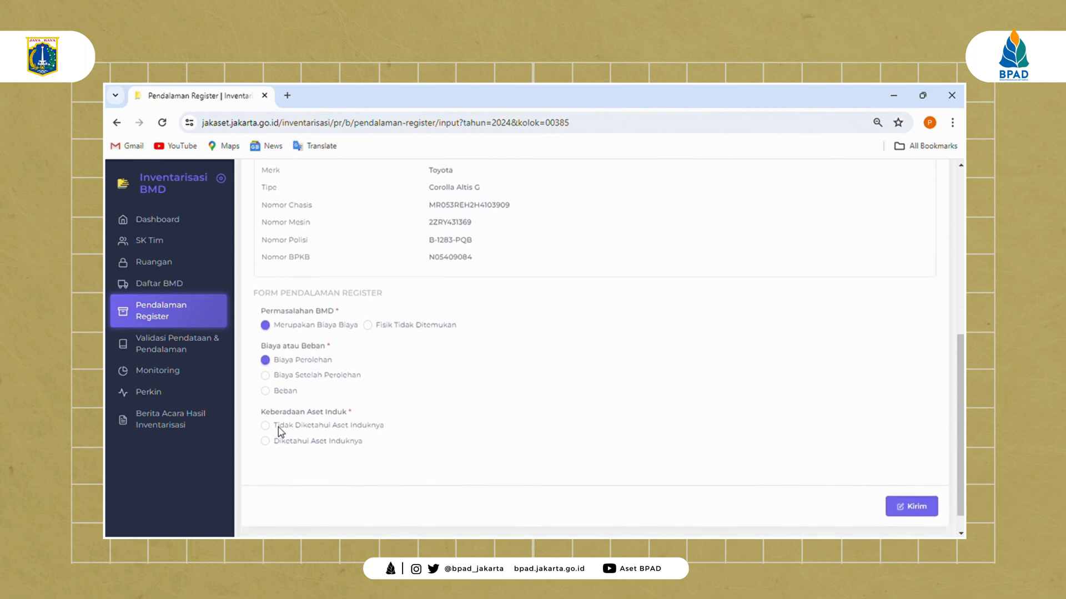
pyautogui.click(278, 428)
pyautogui.scroll(-1, 310, 439)
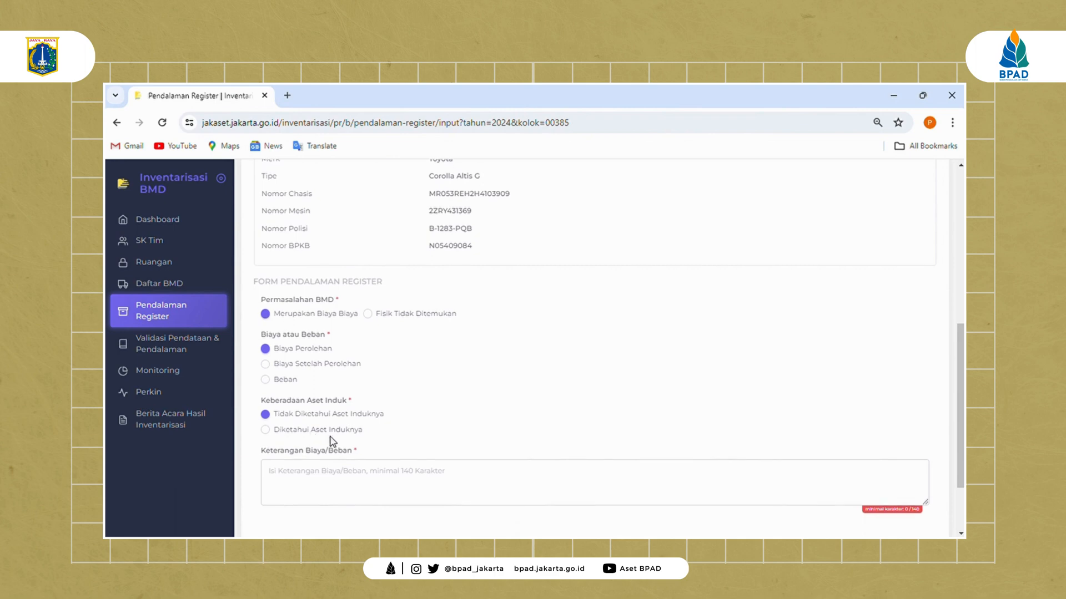
pyautogui.click(337, 475)
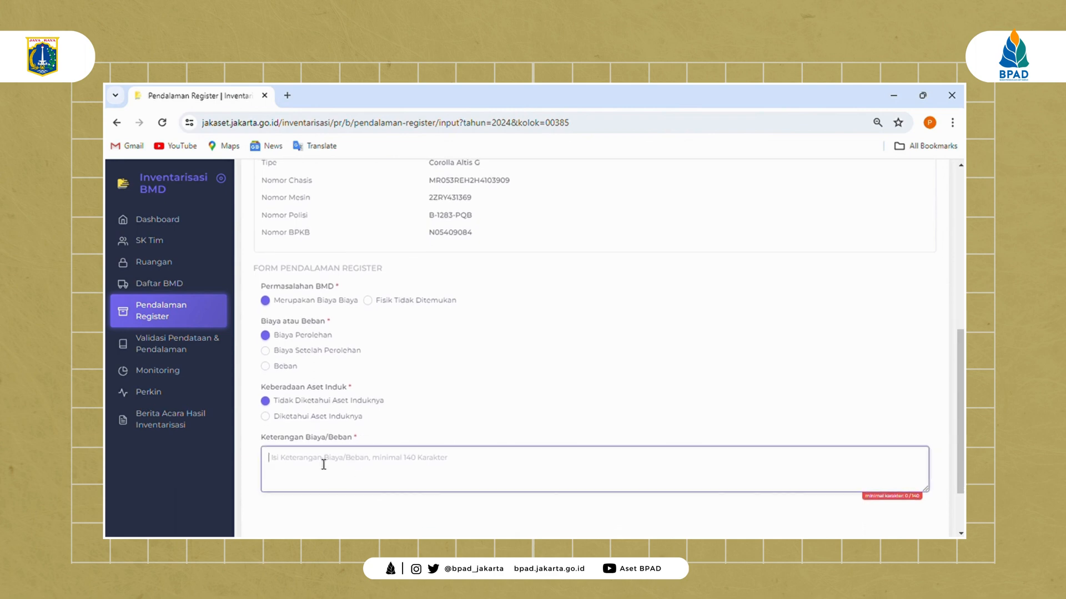
pyautogui.write('DI ISI ')
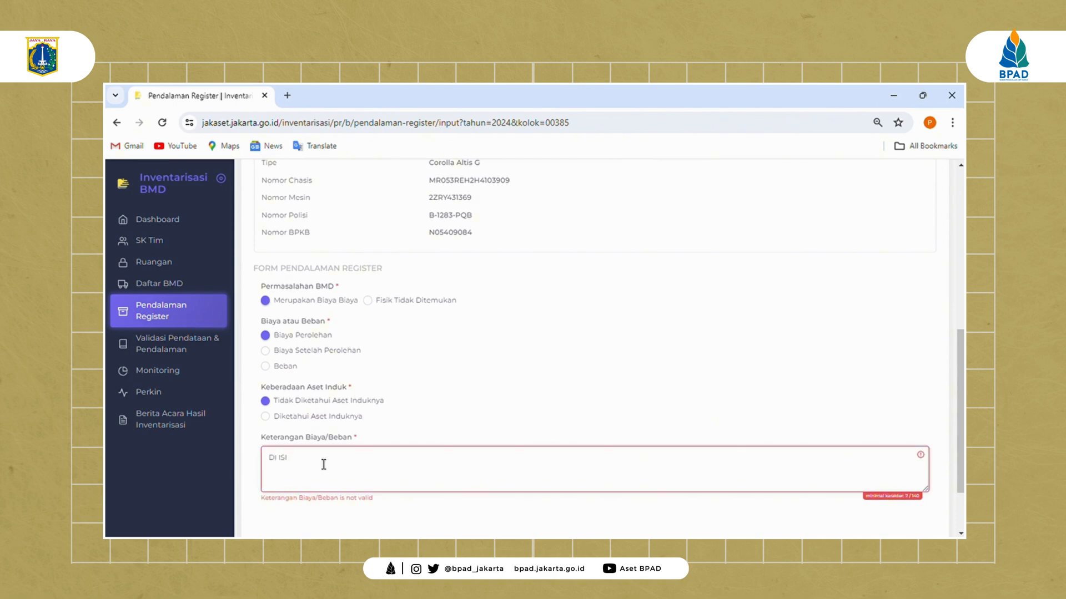
pyautogui.write('SECARA DETAIL')
pyautogui.moveTo(362, 466); pyautogui.dragTo(274, 466)
pyautogui.press('BackSpace')
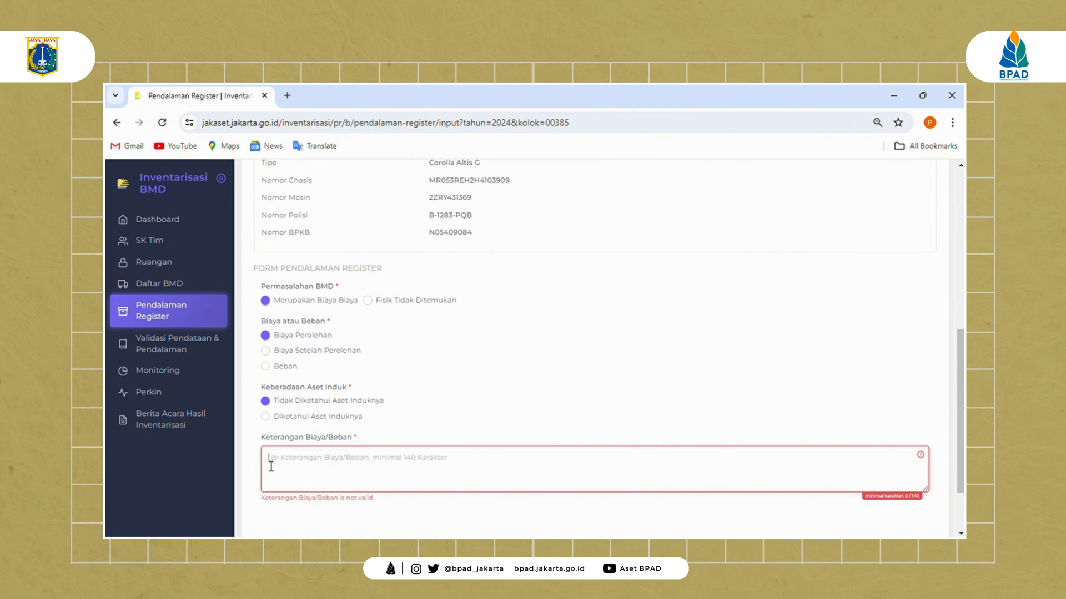
# Step: Set Keberadaan Aset Induk to Diketahui Aset Induknya and choose 00393::BADAN PENDAPATAN DAERAH as the parent asset's Nama PD/UKPD/UPB
pyautogui.click(265, 417)
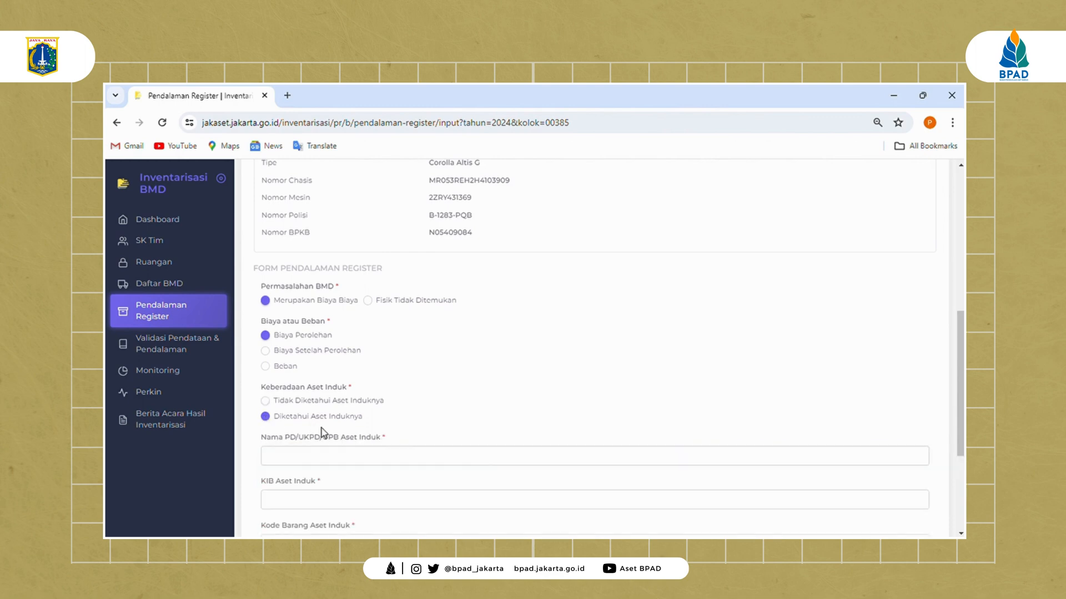
pyautogui.scroll(-2, 355, 444)
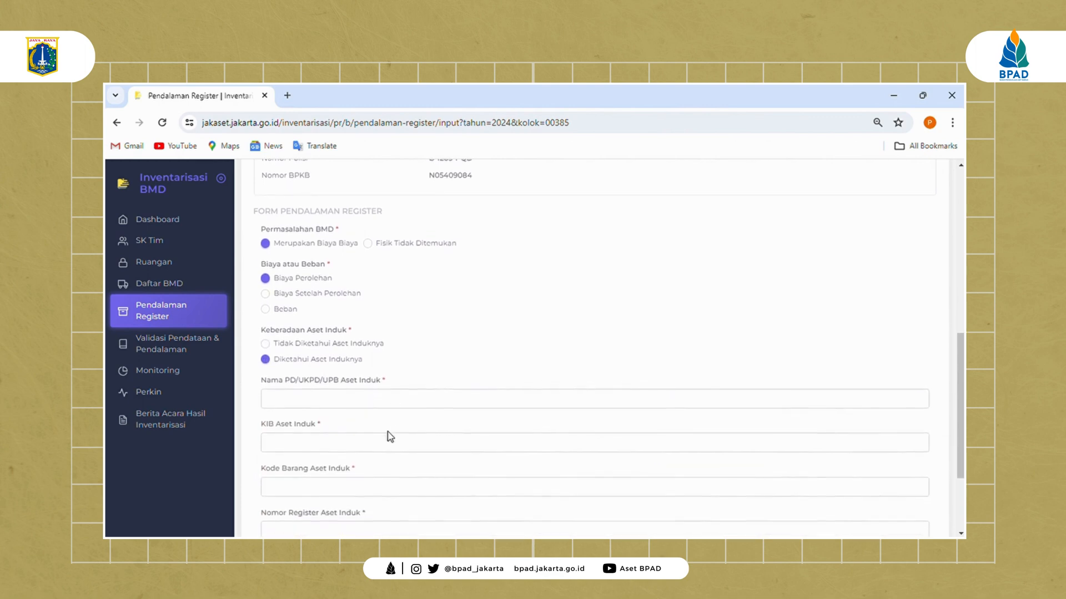
pyautogui.scroll(-1, 390, 437)
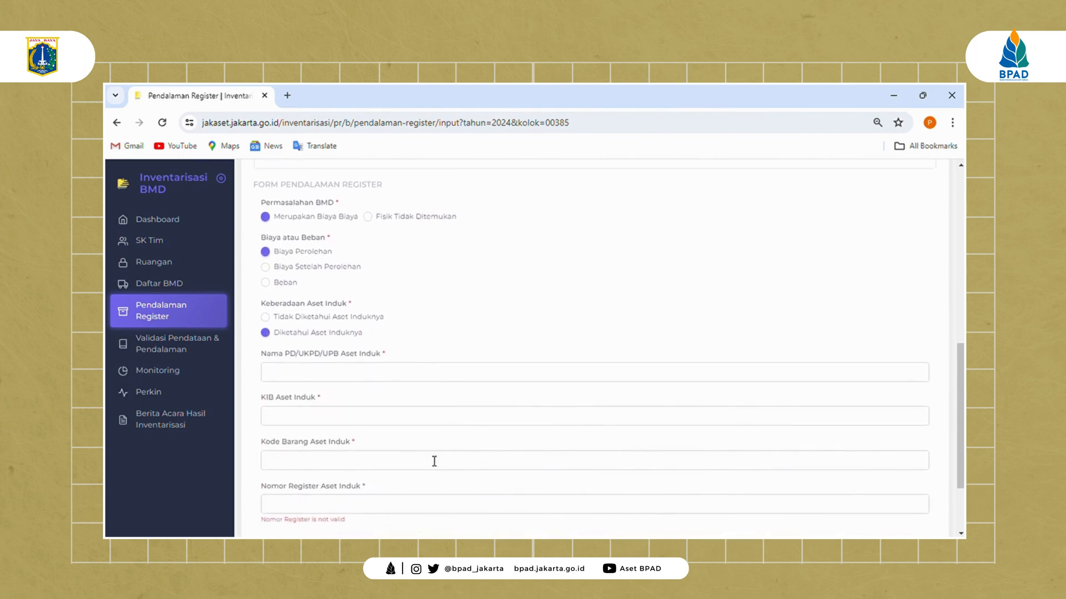
pyautogui.scroll(-2, 434, 461)
pyautogui.scroll(2, 388, 416)
pyautogui.click(319, 372)
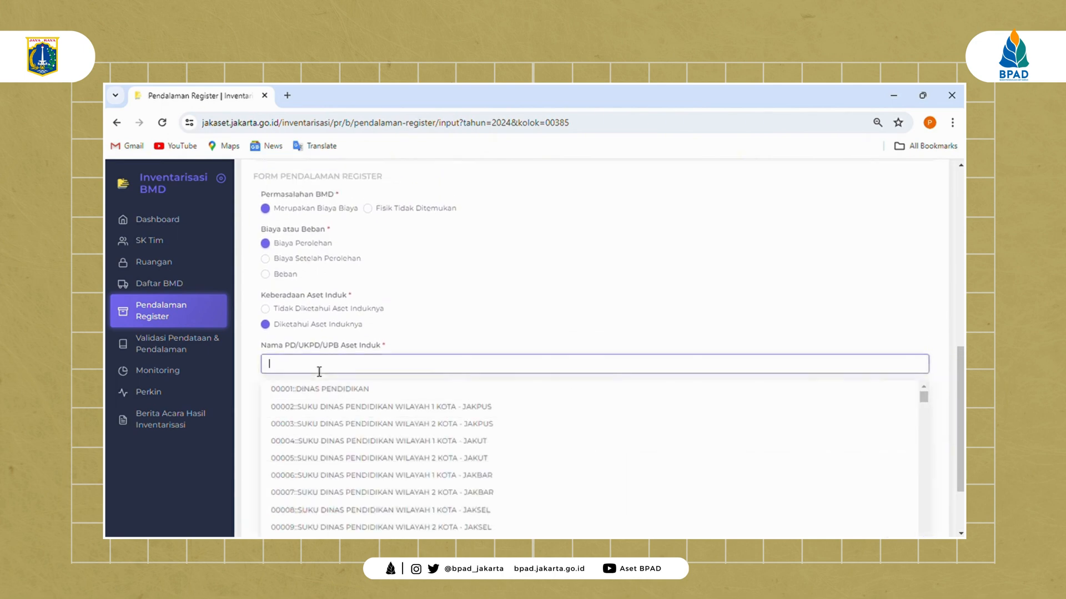
pyautogui.write('BADAN')
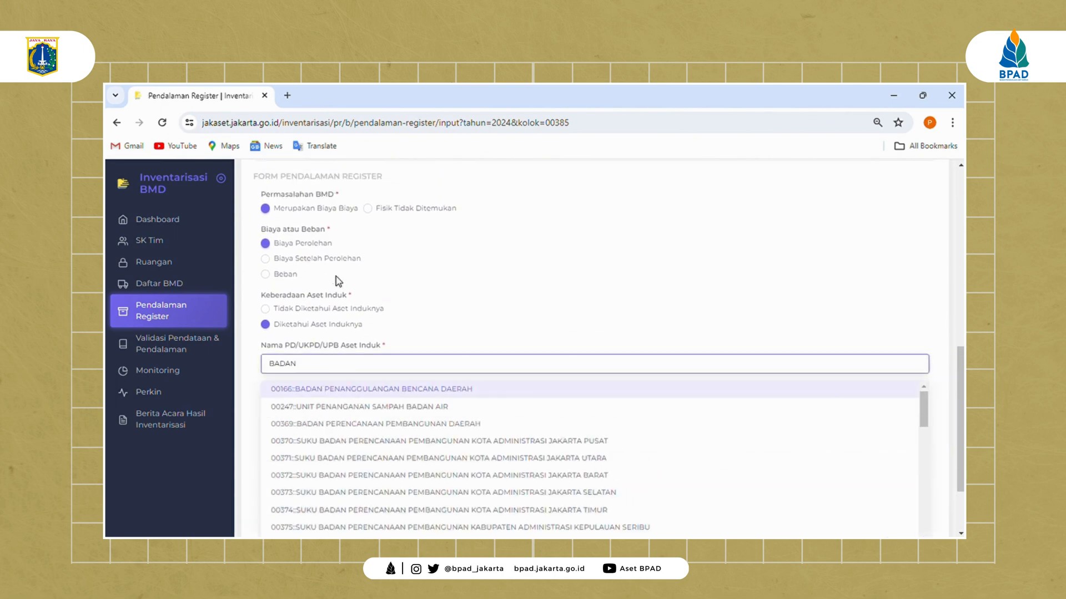
pyautogui.write(' PENDAPATAN')
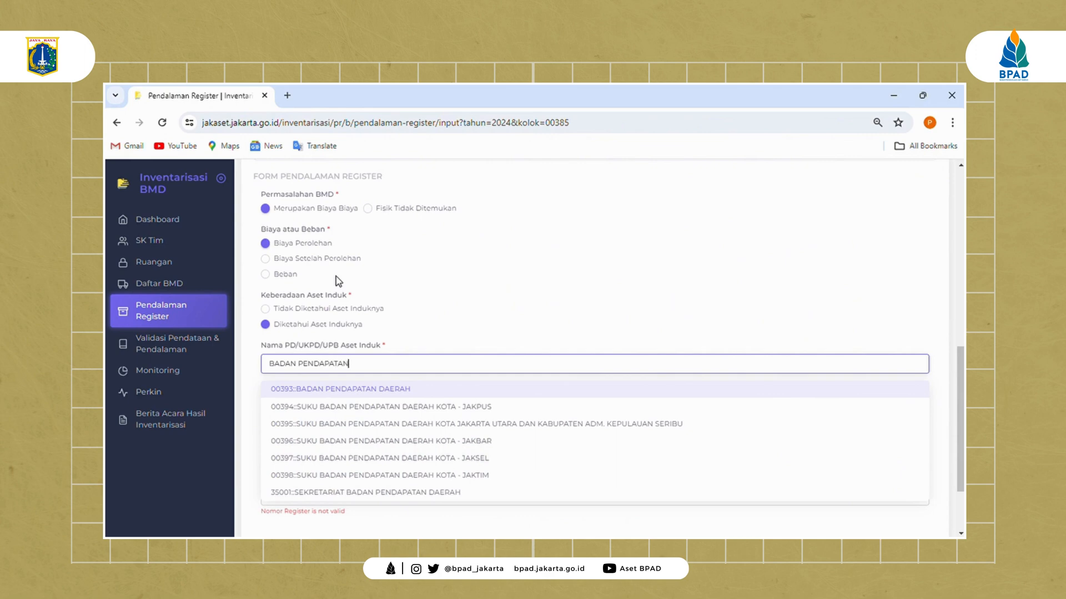
pyautogui.click(354, 388)
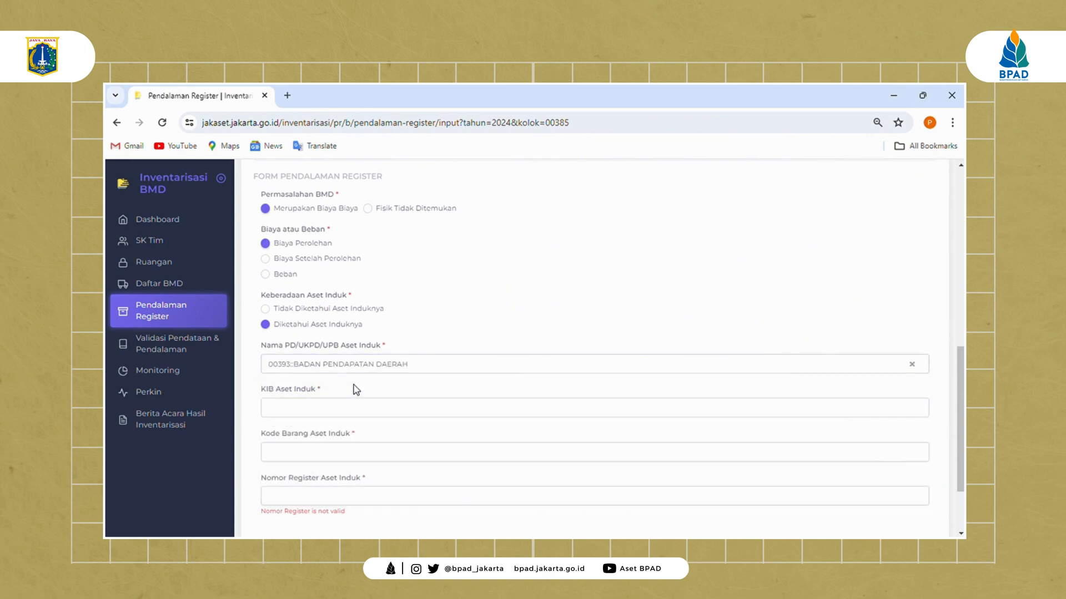
pyautogui.scroll(-1, 341, 377)
pyautogui.click(335, 359)
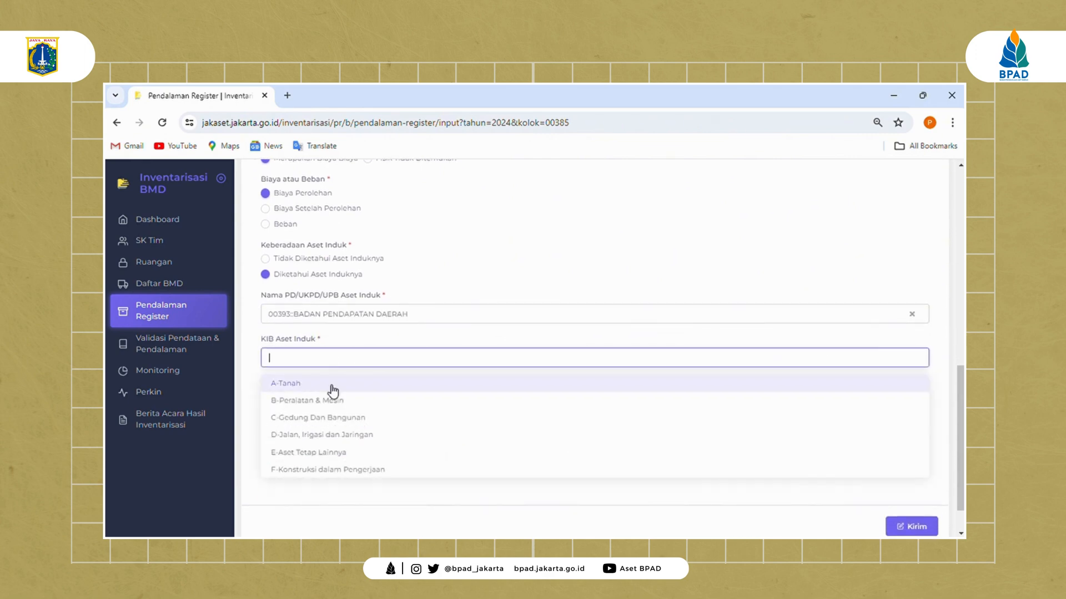
pyautogui.click(322, 400)
pyautogui.scroll(-1, 349, 389)
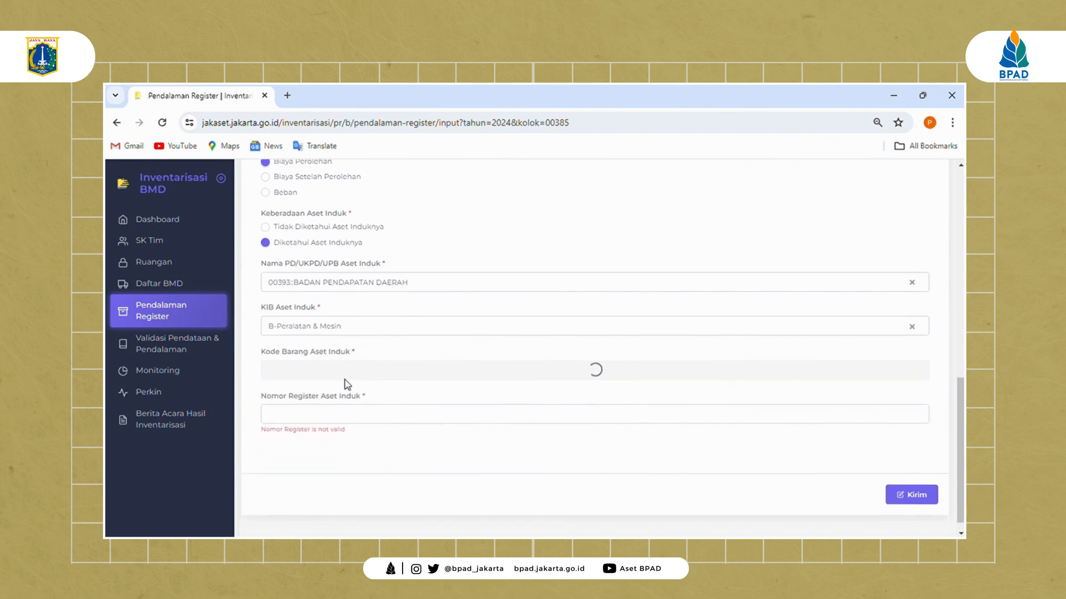
pyautogui.click(301, 364)
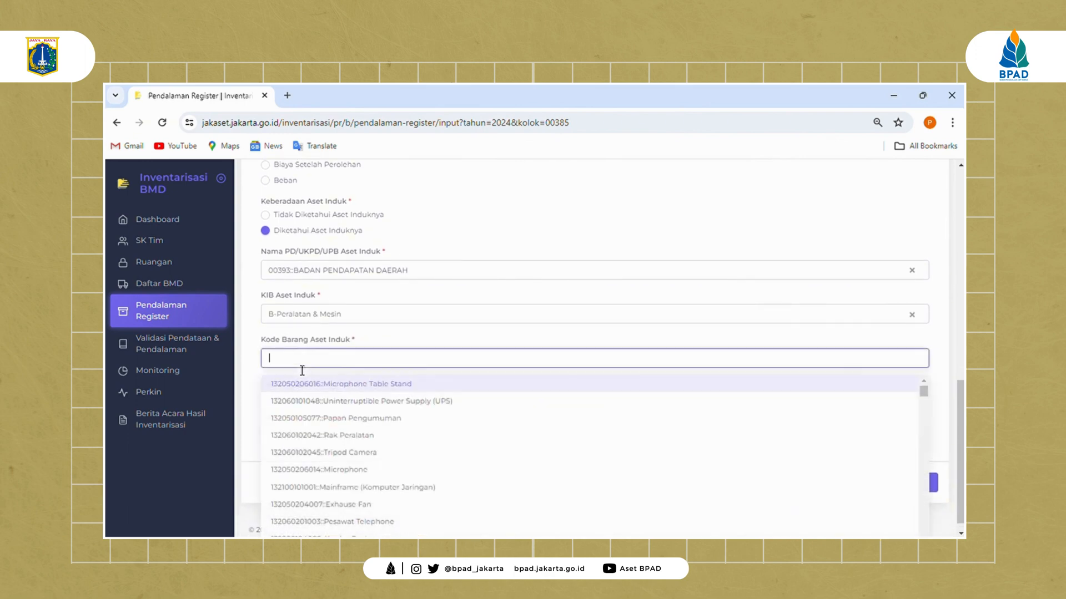
pyautogui.scroll(-5, 345, 483)
pyautogui.click(351, 490)
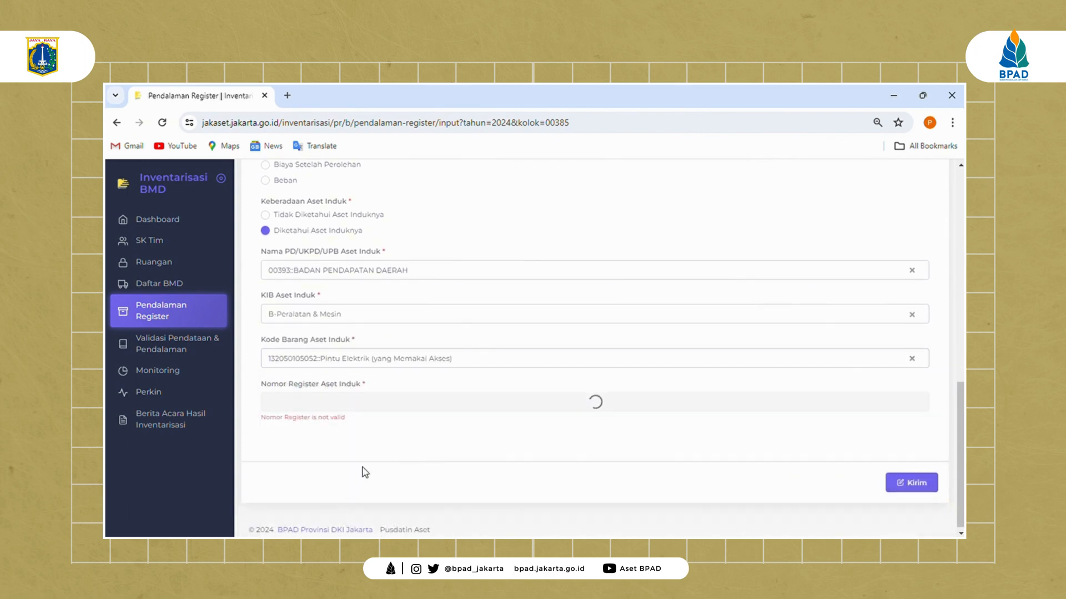
# Step: Choose 3::Pintu Elektrik (yang Memakai Akses) as Nomor Register Aset Induk and submit the form
pyautogui.click(346, 406)
pyautogui.click(334, 464)
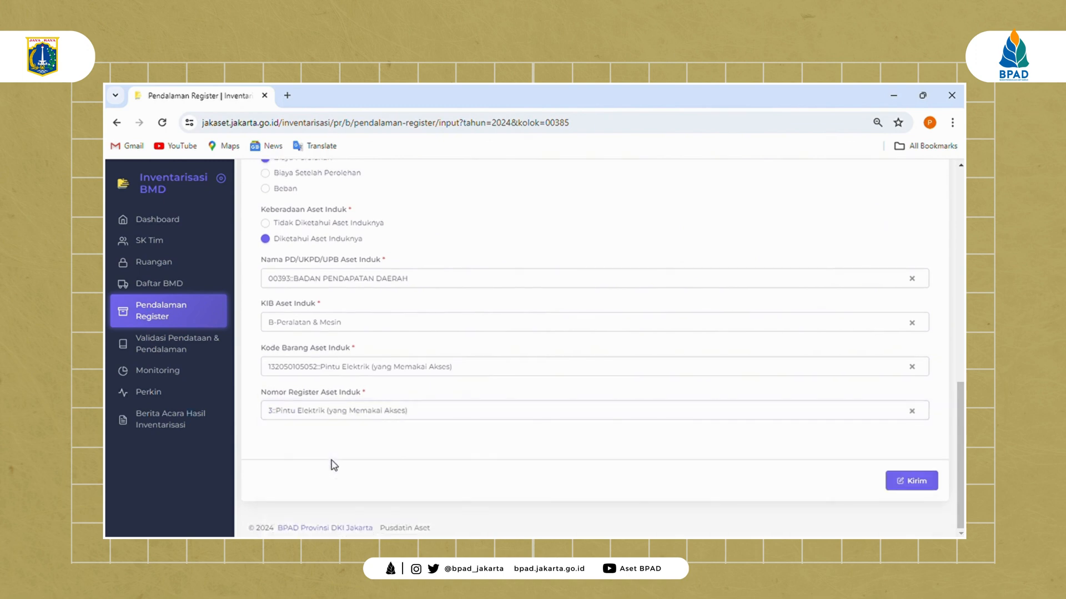
pyautogui.click(903, 483)
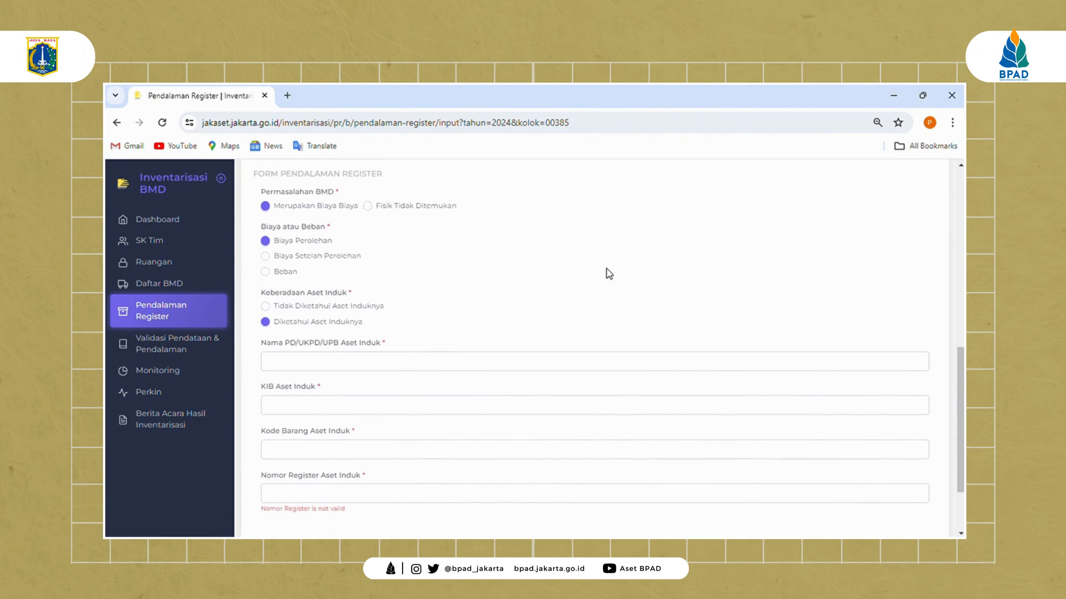
# Step: Change Biaya atau Beban to Biaya Setelah Perolehan and Keberadaan Aset Induk to Tidak Diketahui Aset Induknya
pyautogui.scroll(1, 606, 274)
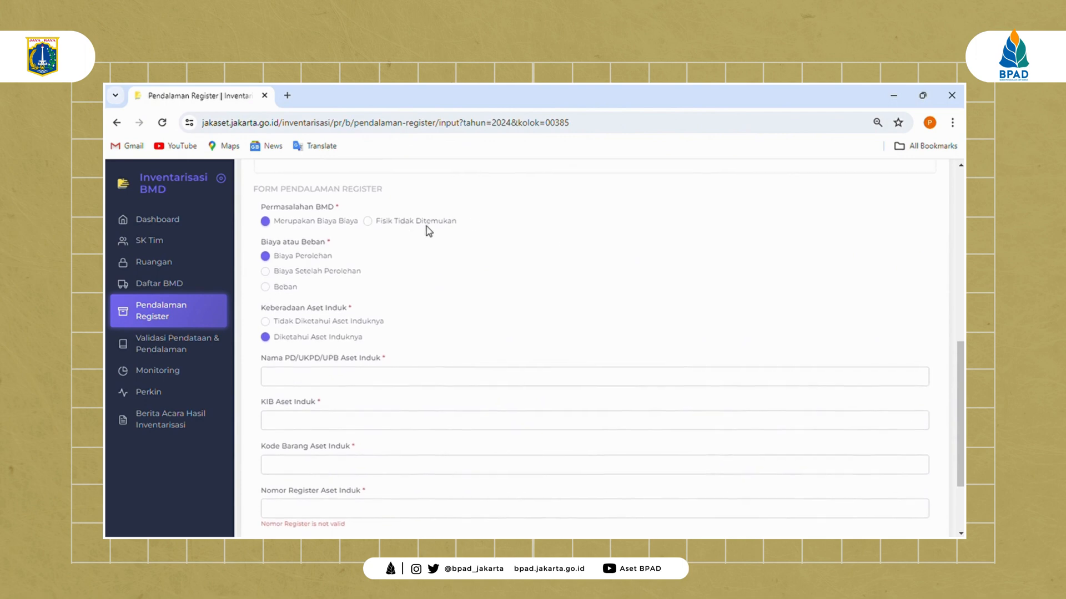
pyautogui.click(310, 279)
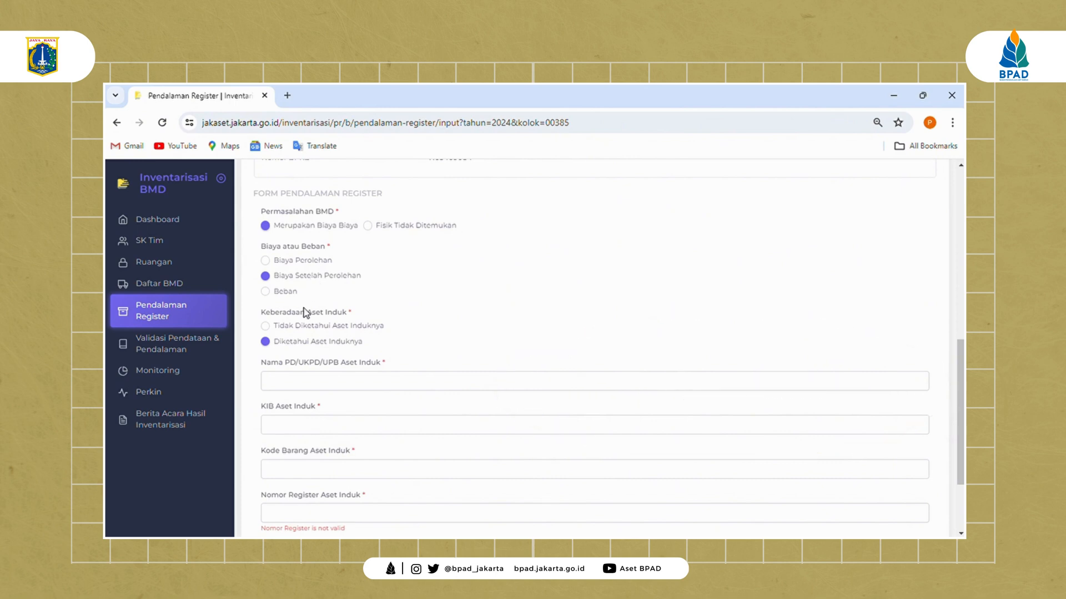
pyautogui.click(269, 327)
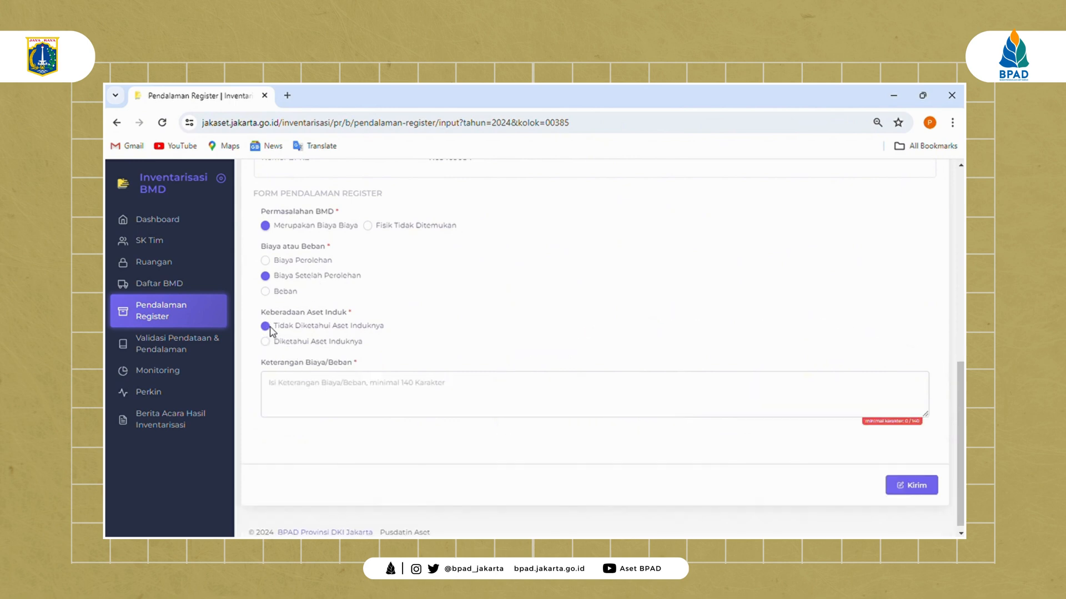
# Step: Try the text "DI ISI SECARA DETAIL" in Keterangan Biaya/Beban and clear it
pyautogui.click(311, 391)
pyautogui.write('DI')
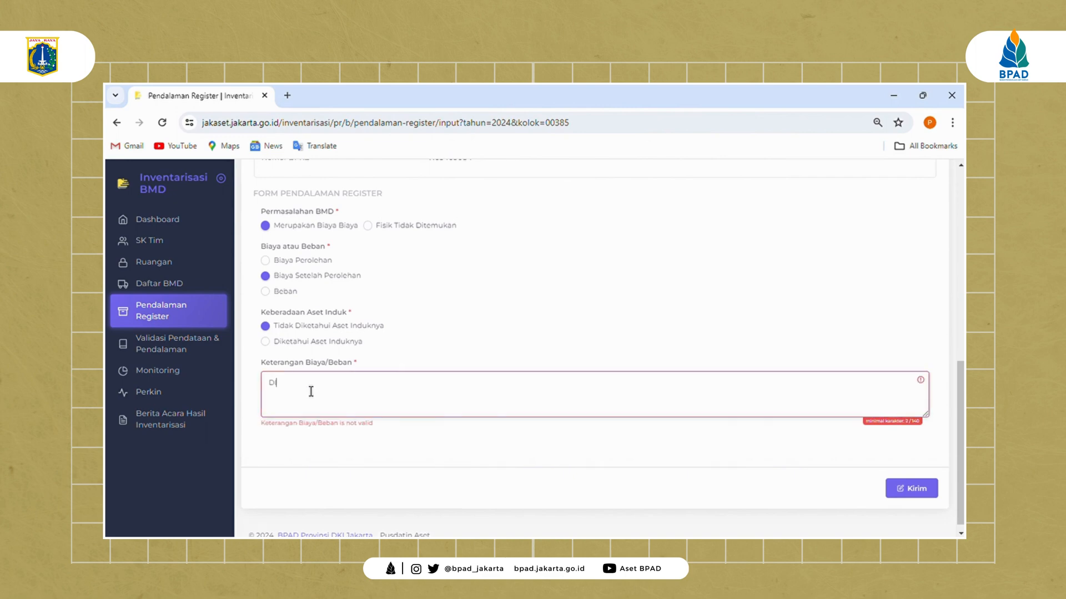
pyautogui.write(' ISI SECARA DETAIL')
pyautogui.moveTo(381, 388); pyautogui.dragTo(267, 397)
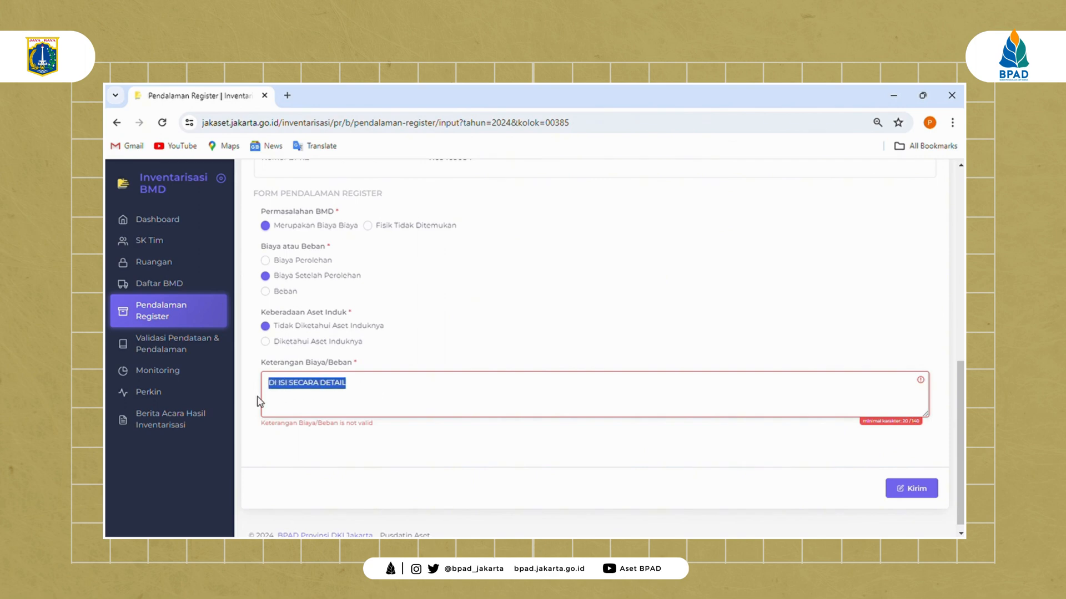
pyautogui.press('BackSpace')
# Step: Switch Keberadaan Aset Induk to Diketahui Aset Induknya and look over the required parent asset fields
pyautogui.click(266, 343)
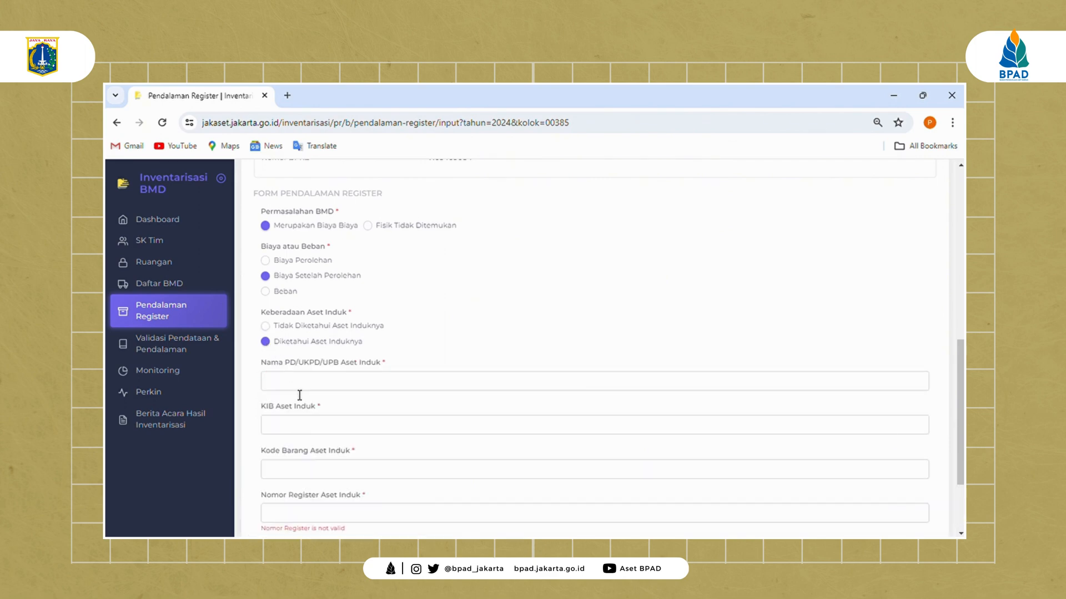
pyautogui.scroll(-1, 367, 464)
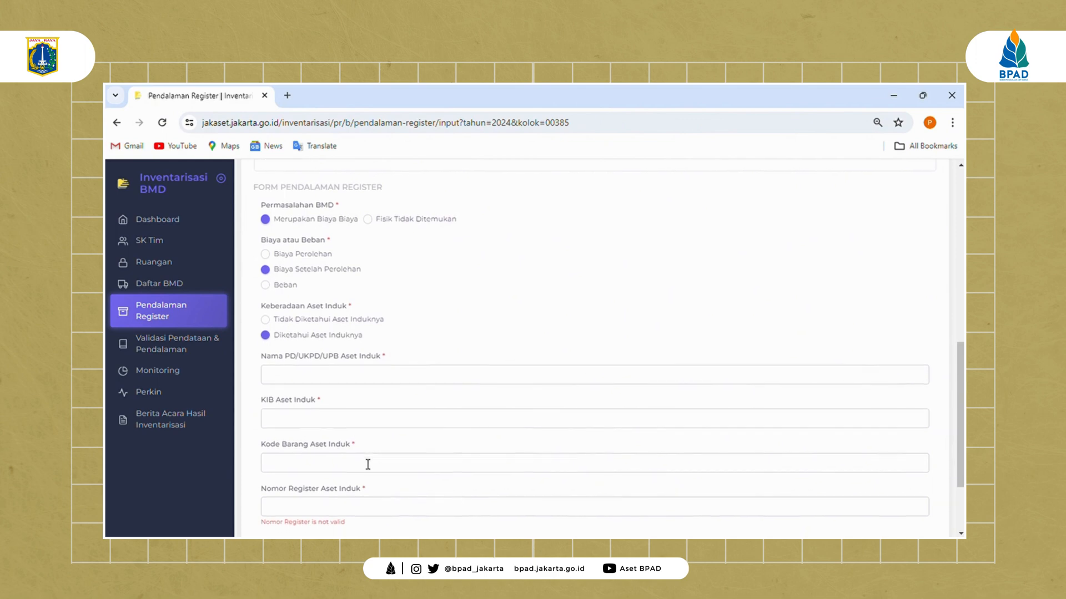
pyautogui.scroll(-1, 375, 467)
# Step: Set Biaya atau Beban to Beban in the register review form
pyautogui.scroll(1, 469, 435)
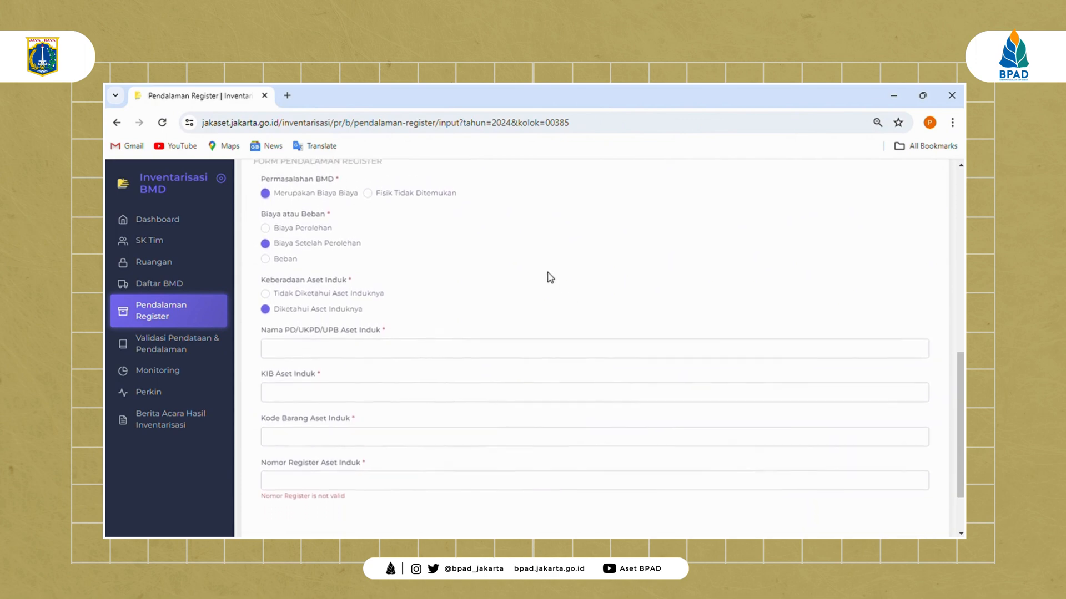
pyautogui.scroll(1, 550, 277)
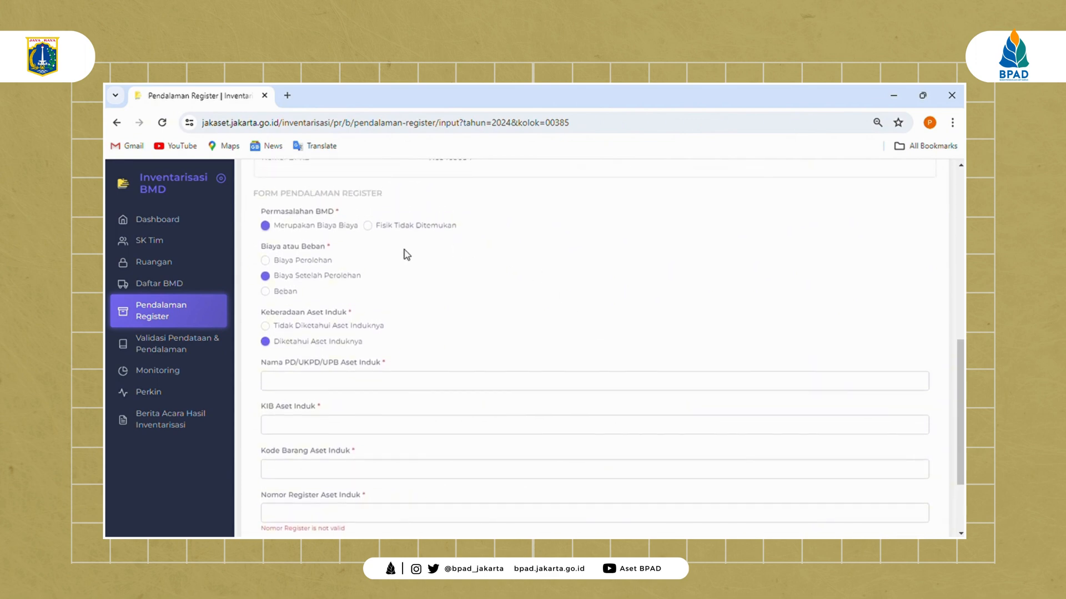
pyautogui.click(284, 296)
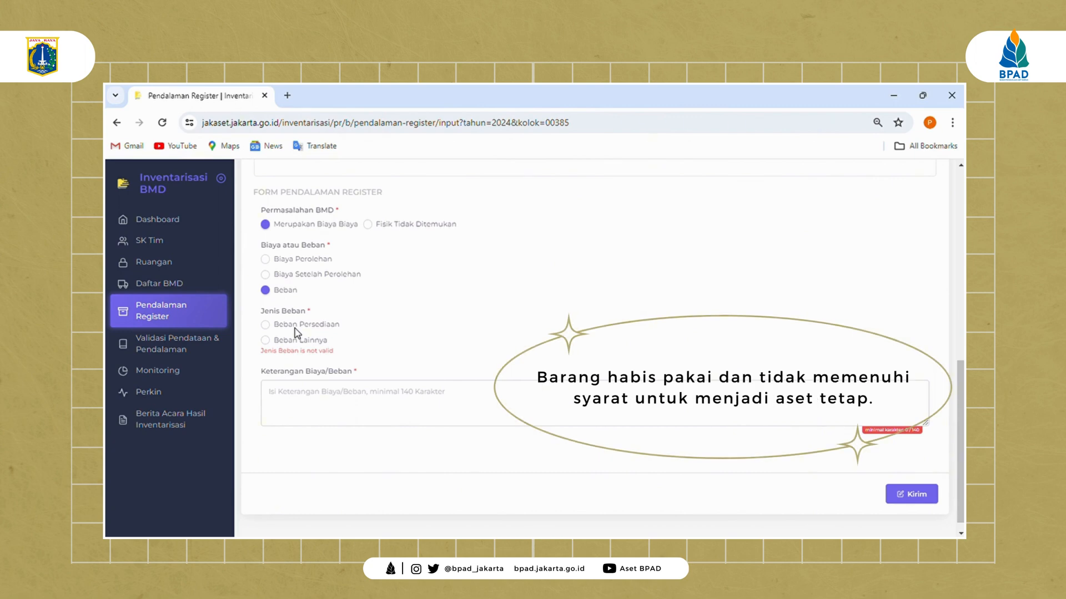
# Step: Set Jenis Beban to Beban Lainnya and enter "DI ISI SECARA DETAIL" in Keterangan Biaya/Beban
pyautogui.click(265, 340)
pyautogui.click(363, 391)
pyautogui.write('DI ISI SECARA DETAIL')
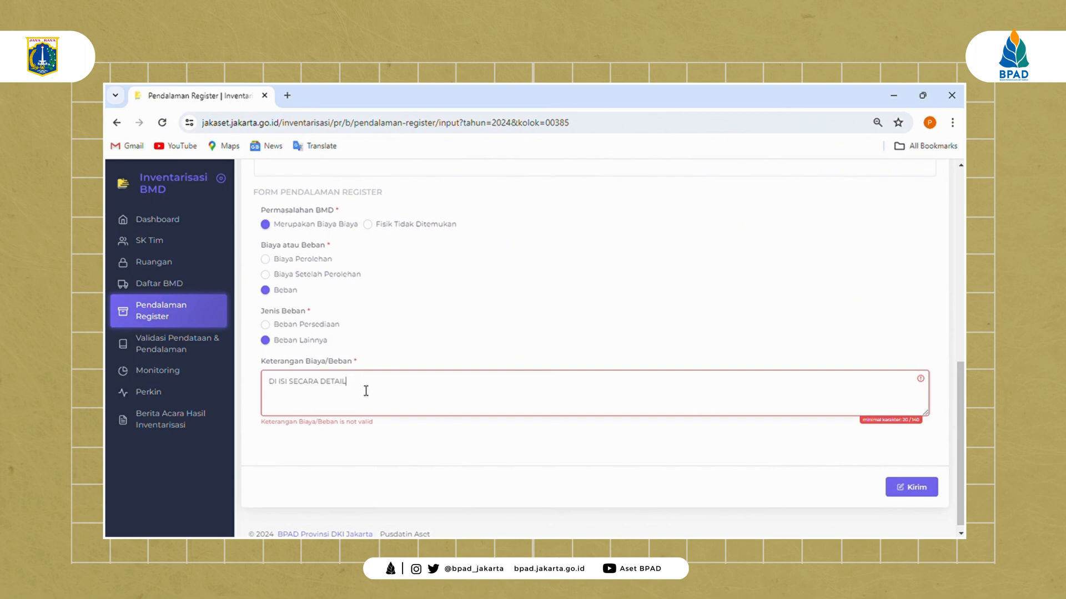
pyautogui.scroll(1, 363, 391)
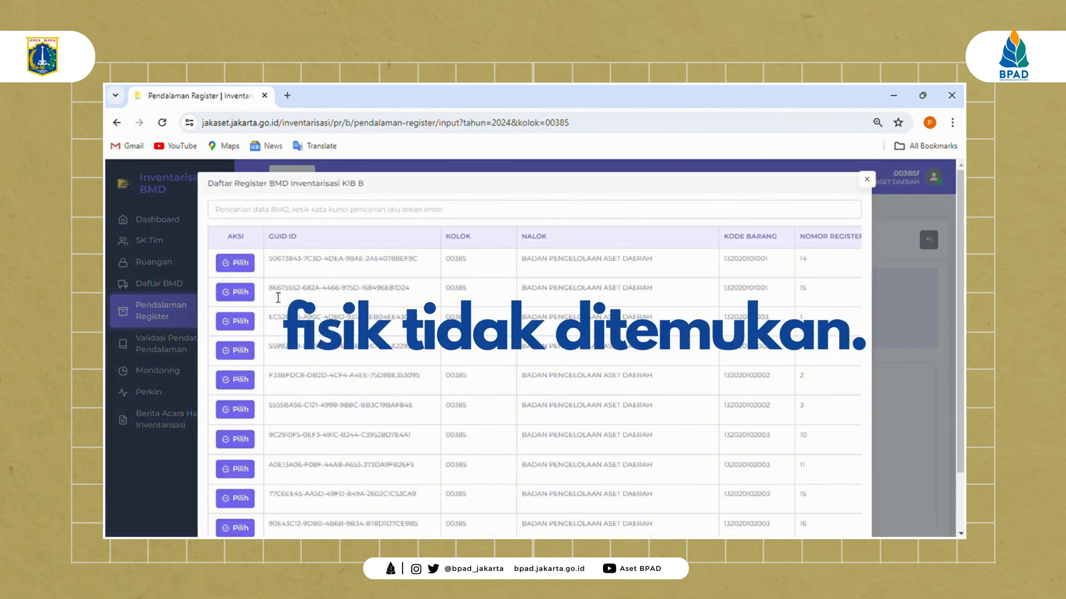
# Step: Choose the KIB B asset with Nomor Register 14 and set its Permasalahan BMD to Fisik Tidak Ditemukan
pyautogui.click(236, 263)
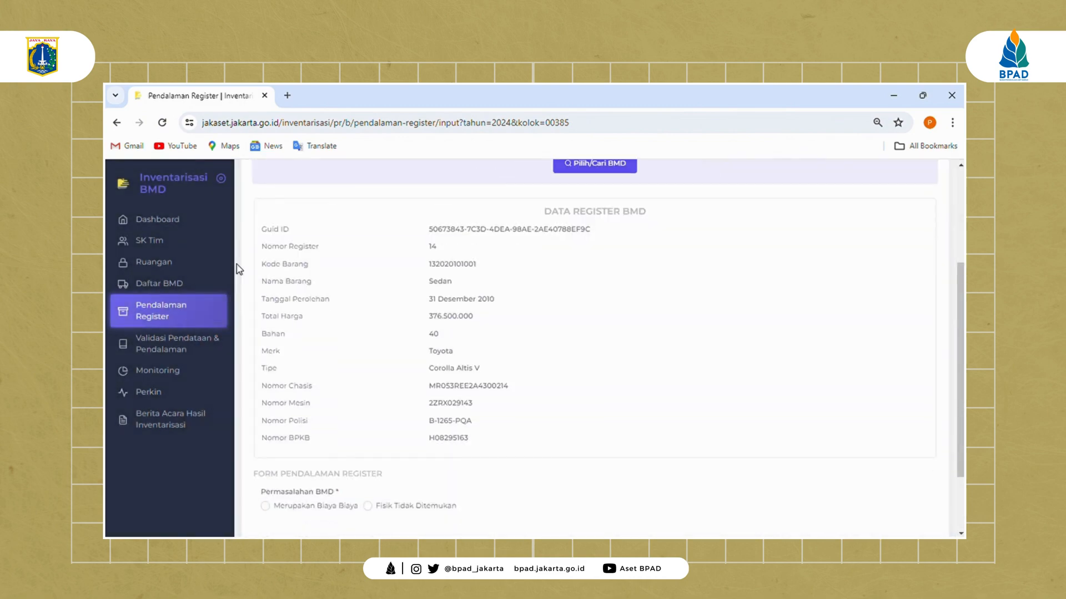
pyautogui.scroll(-3, 359, 271)
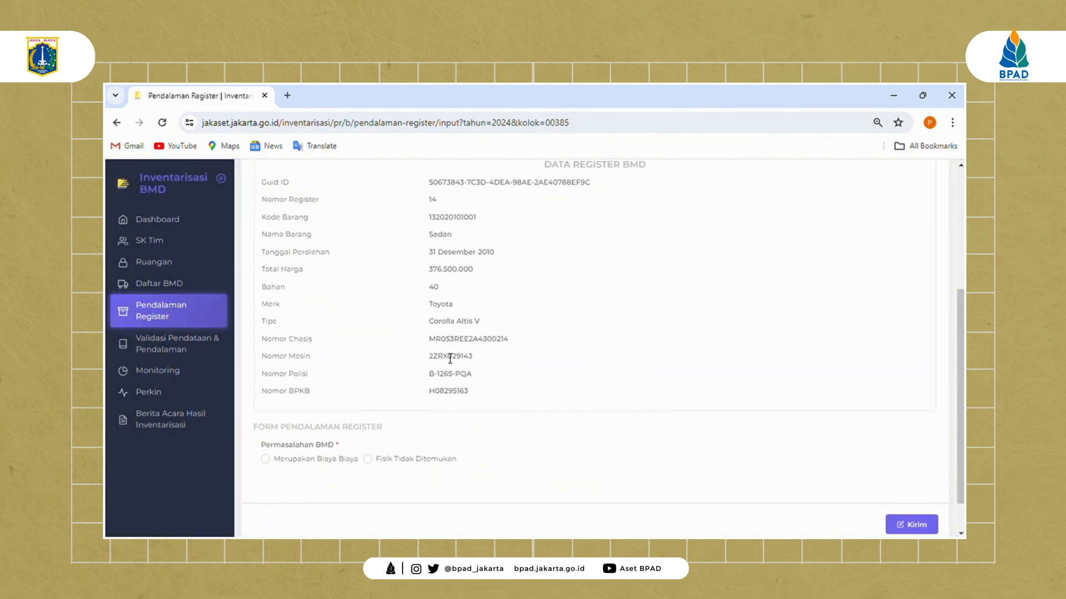
pyautogui.scroll(-1, 362, 438)
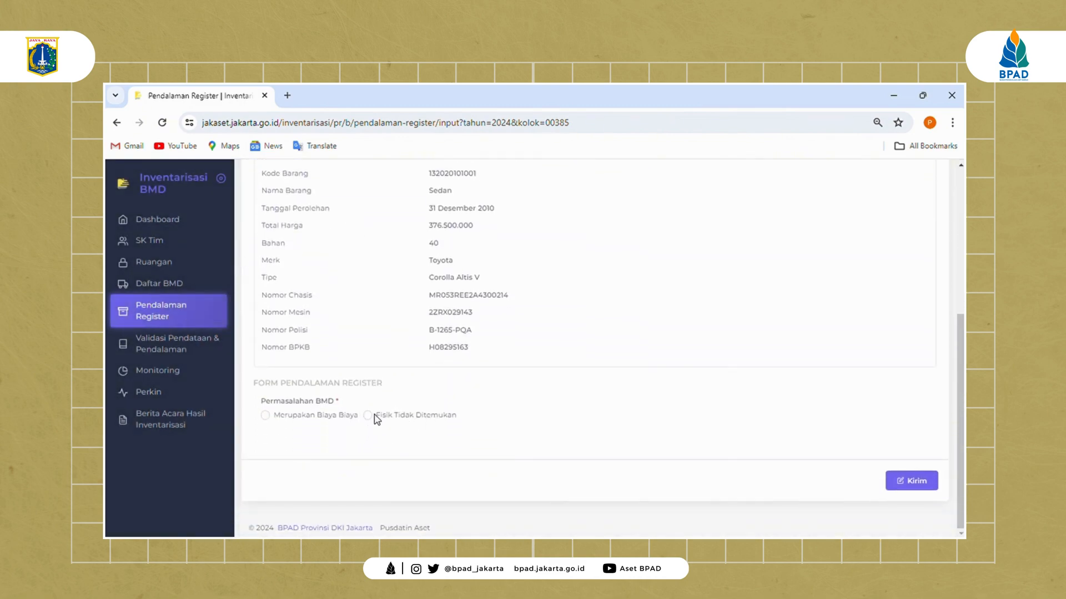
pyautogui.click(368, 415)
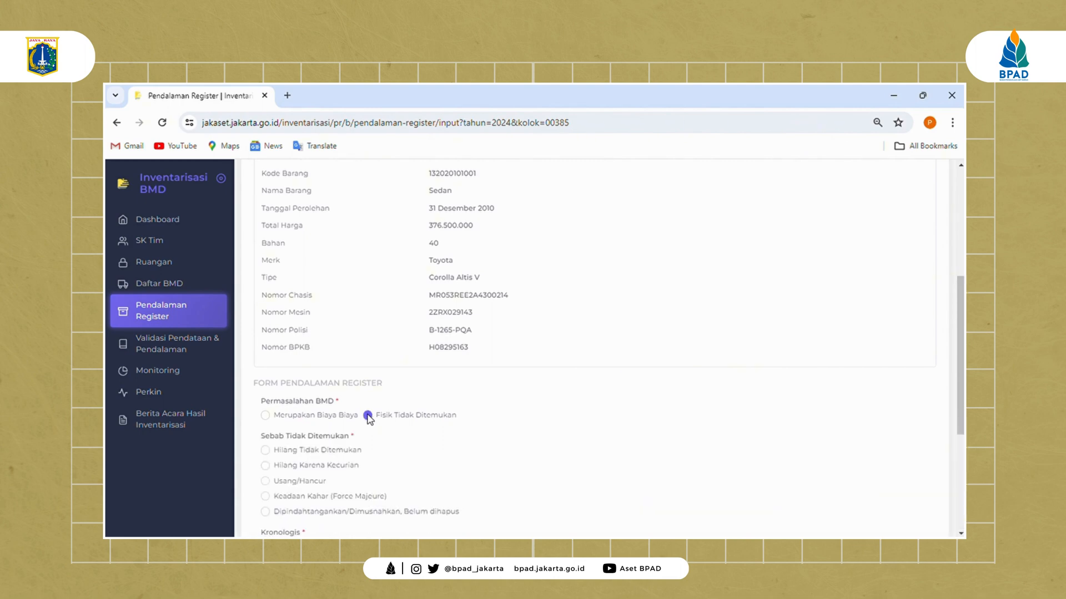
# Step: Try the Sebab Tidak Ditemukan options one by one, from Hilang Tidak Ditemukan to Dipindahtangankan/Dimusnahkan, Belum dihapus
pyautogui.scroll(-3, 368, 410)
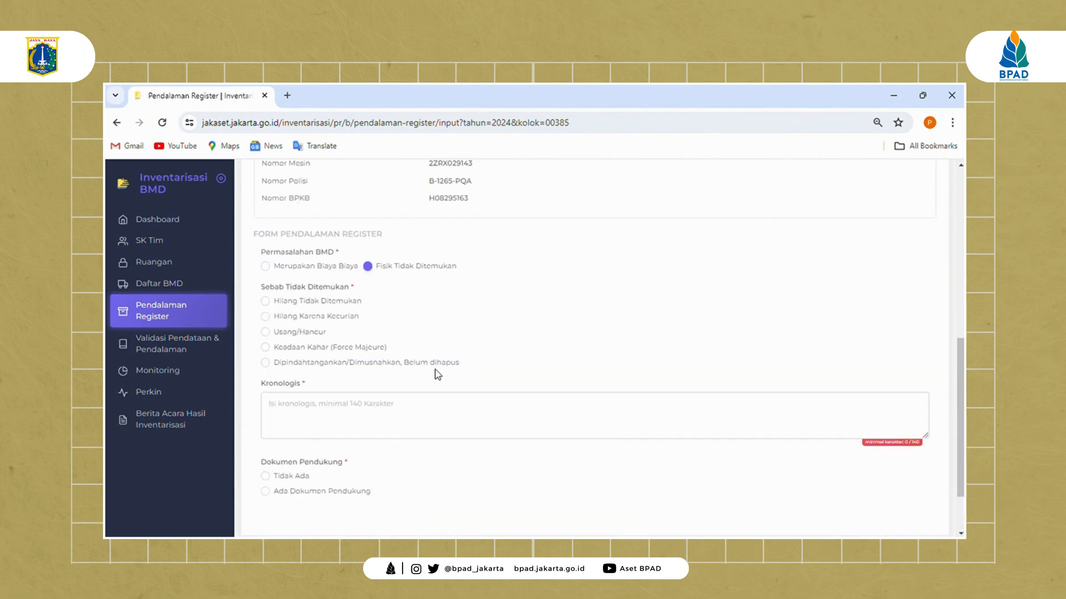
pyautogui.click(300, 303)
pyautogui.click(335, 318)
pyautogui.click(321, 336)
pyautogui.click(325, 349)
pyautogui.click(305, 365)
# Step: Enter "DI ISI SECARA DETAIL" as the Kronologis of the missing asset
pyautogui.click(321, 415)
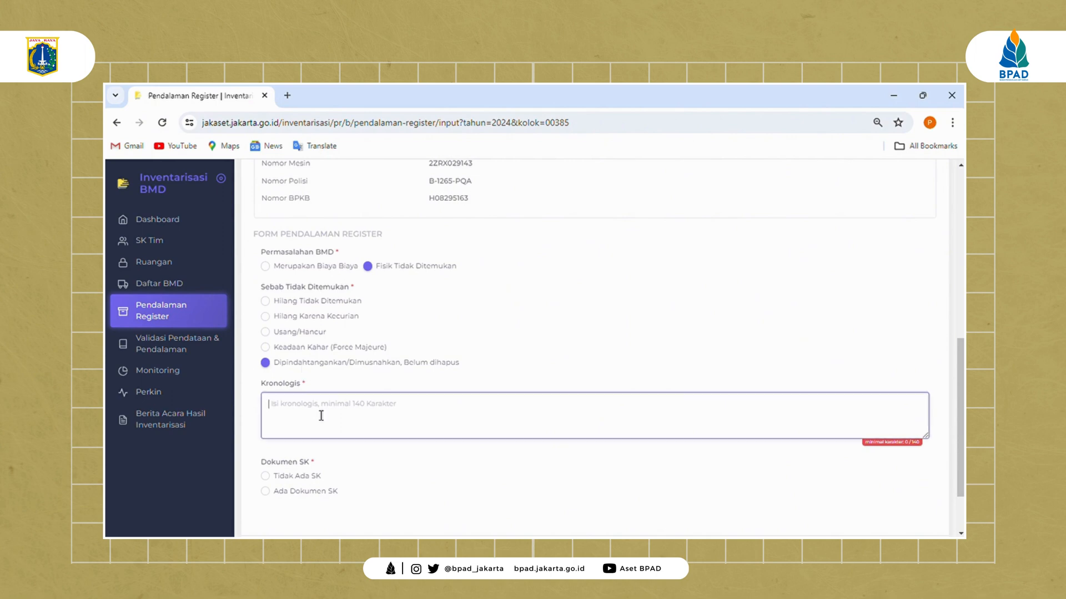
pyautogui.write('Di ')
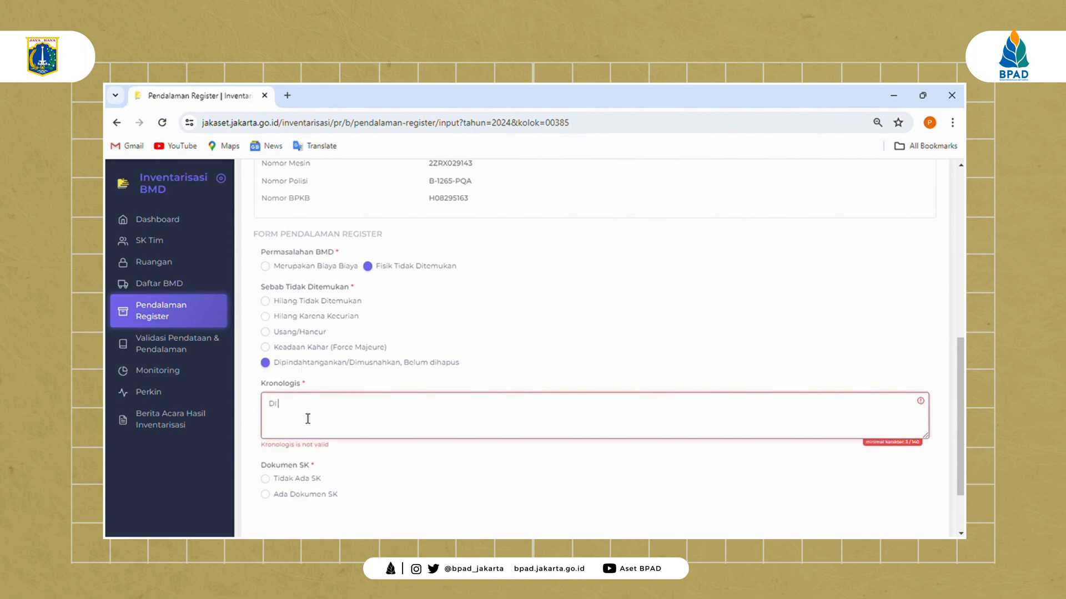
pyautogui.write('ISI SECARA DETAIL')
pyautogui.scroll(-1, 307, 419)
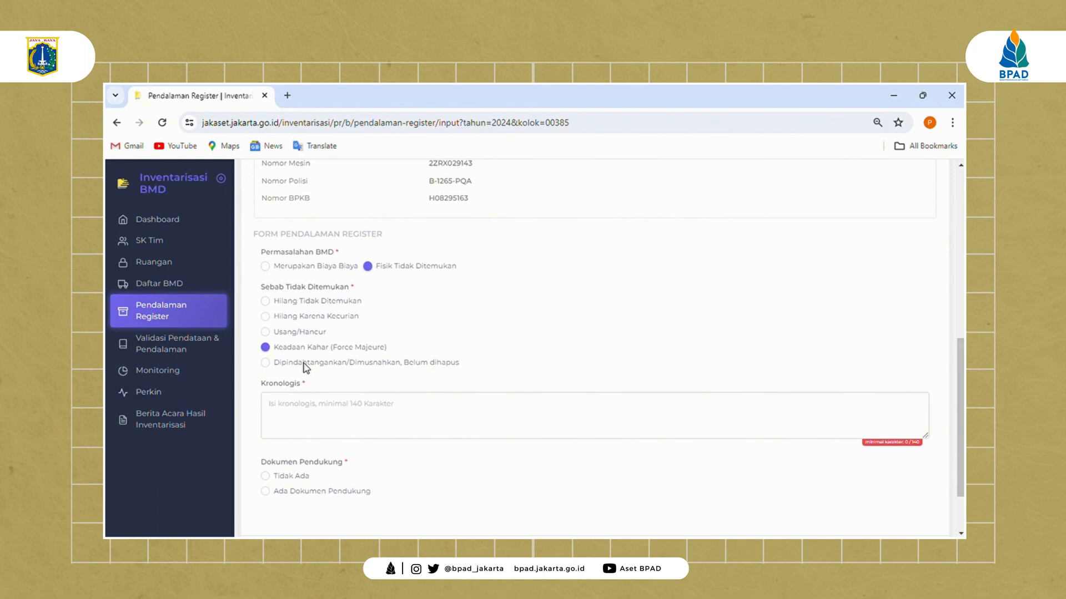
# Step: Set Sebab Tidak Ditemukan to Dipindahtangankan/Dimusnahkan, Belum dihapus and fill Kronologis with "DI ISI SECARA DETAIL"
pyautogui.click(304, 362)
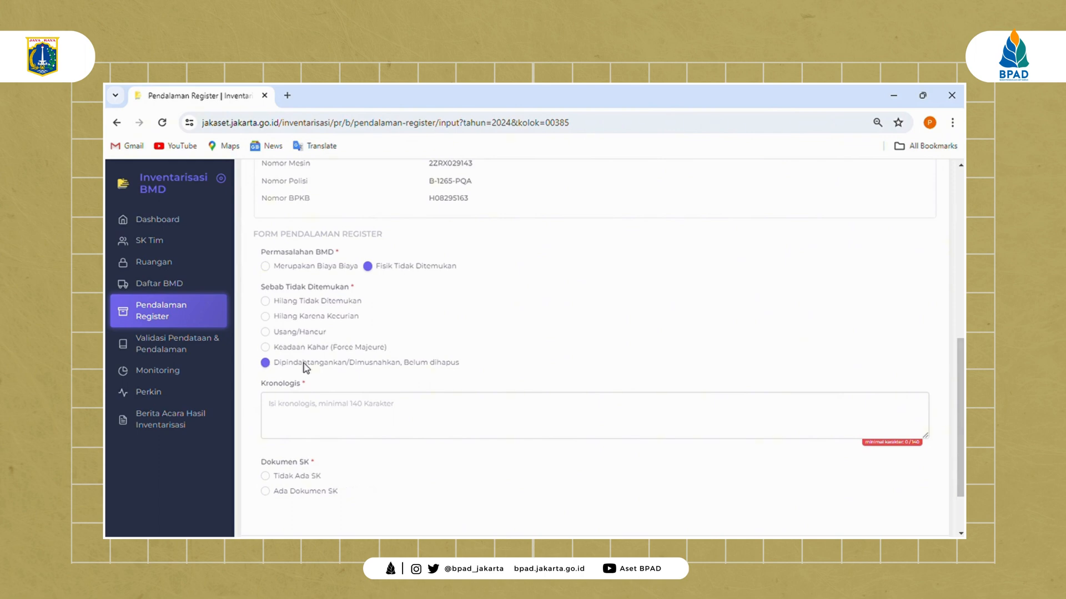
pyautogui.click(321, 416)
pyautogui.write('Di ')
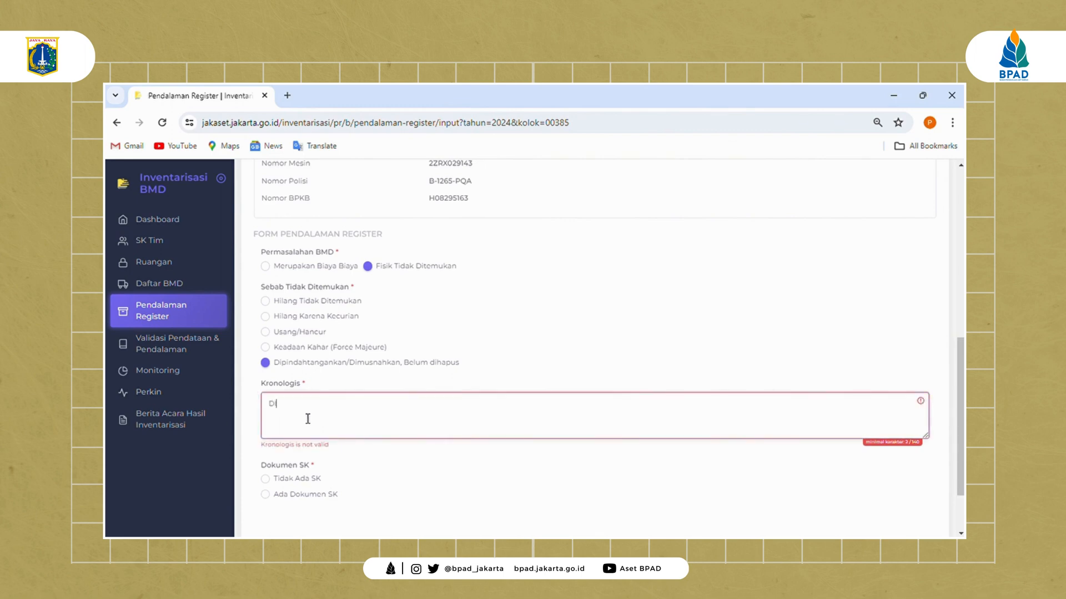
pyautogui.write('ISI SECARA DETAIL')
pyautogui.scroll(-1, 307, 420)
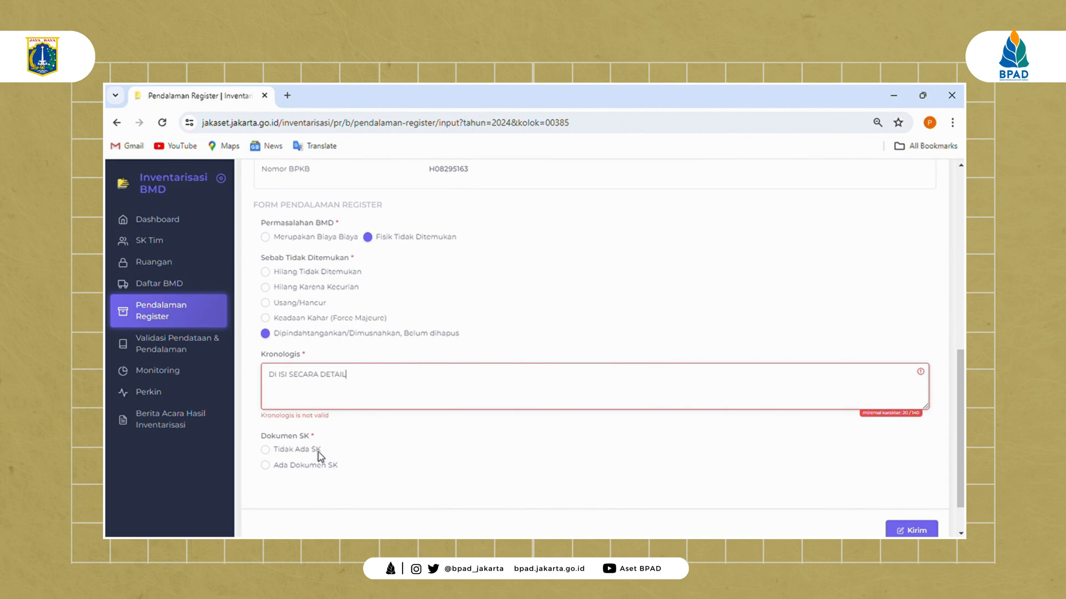
# Step: Try Tidak Ada SK and Ada Dokumen SK for Dokumen SK, and go to the Upload Dokumen SK field
pyautogui.click(266, 451)
pyautogui.click(266, 466)
pyautogui.scroll(1, 267, 472)
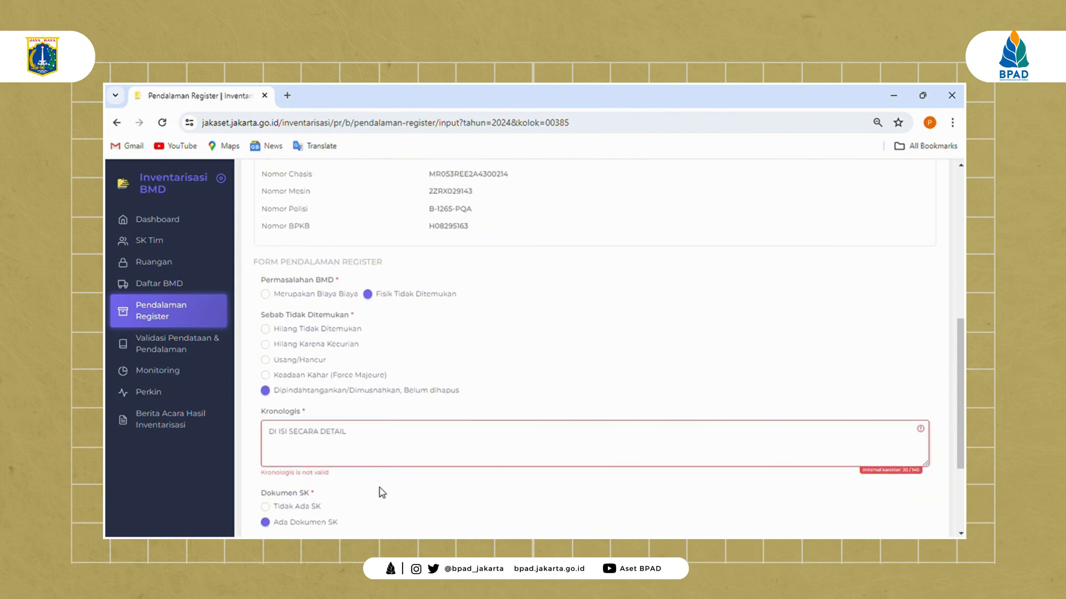
pyautogui.scroll(-2, 396, 504)
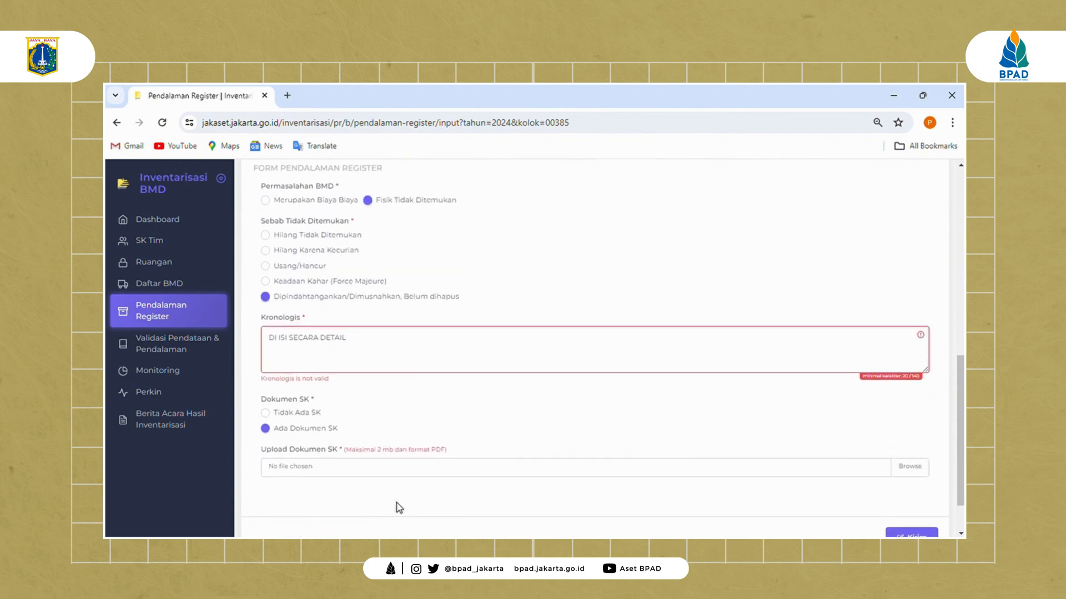
pyautogui.click(344, 471)
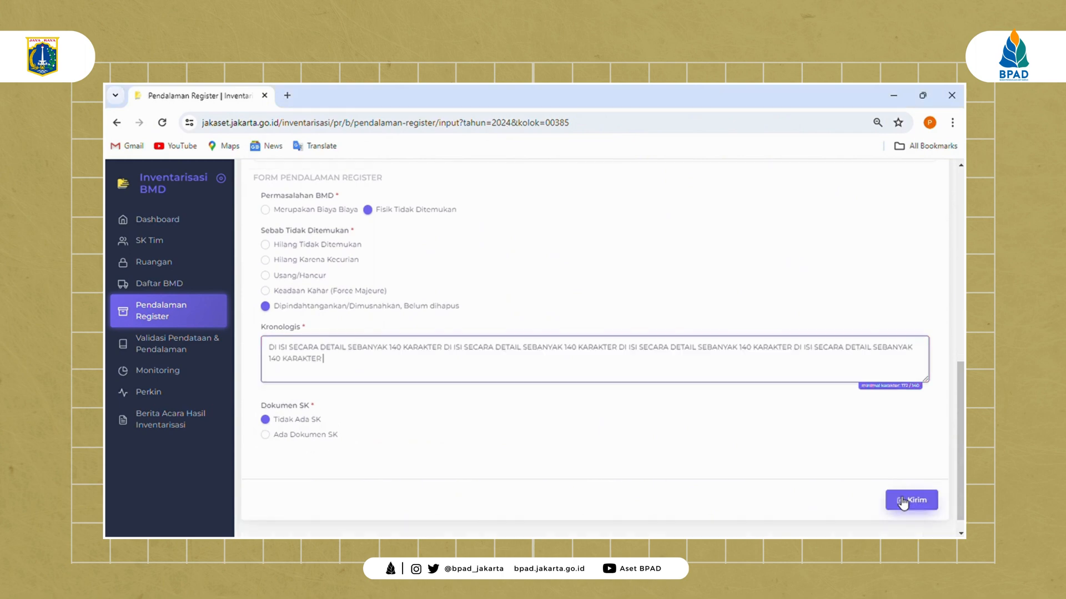
# Step: Submit the completed Fisik Tidak Ditemukan register review form
pyautogui.click(902, 503)
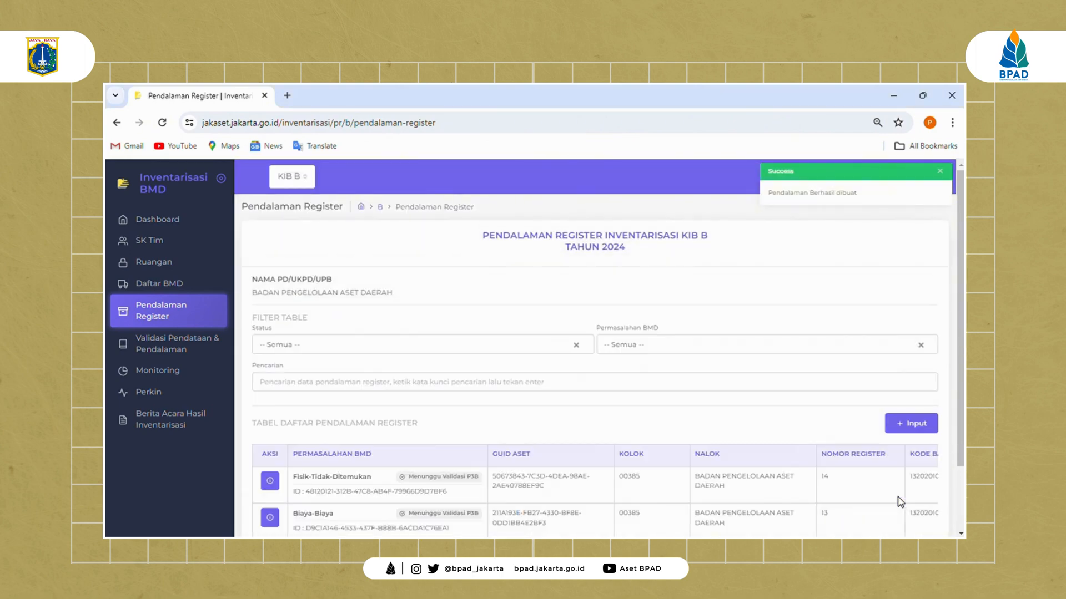